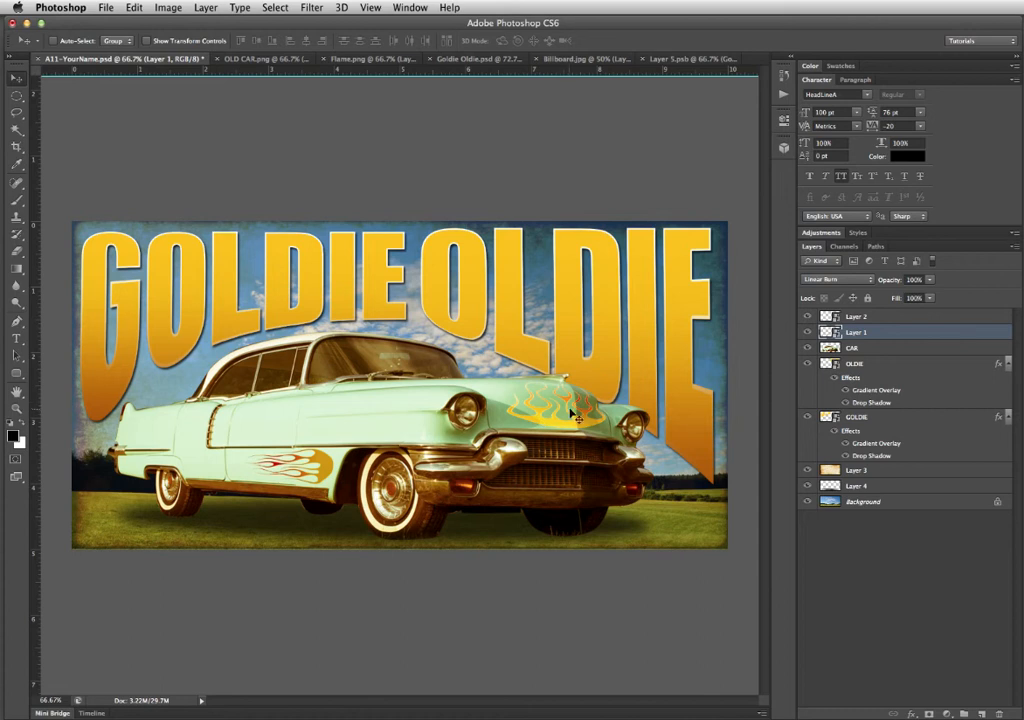
Step: Convert the CAR layer and the two flame layers, Layer 1 and Layer 2, into a single smart object
{"action": "left_click", "coordinate": [873, 347]}
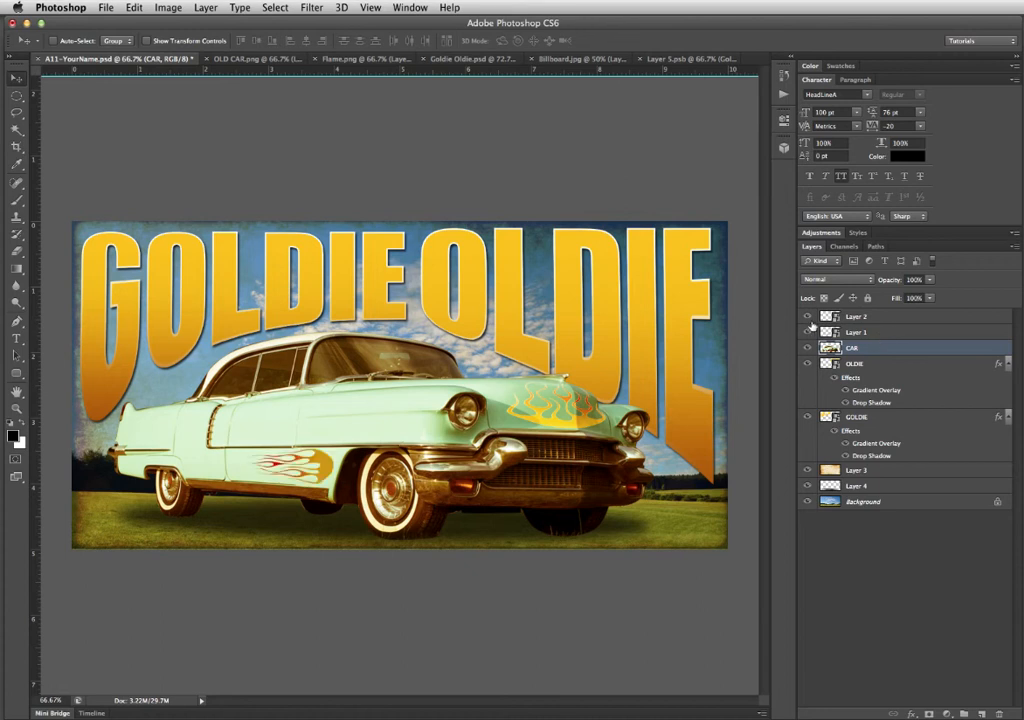
{"action": "left_click", "coordinate": [900, 333], "text": "shift"}
{"action": "left_click", "coordinate": [905, 318], "text": "shift"}
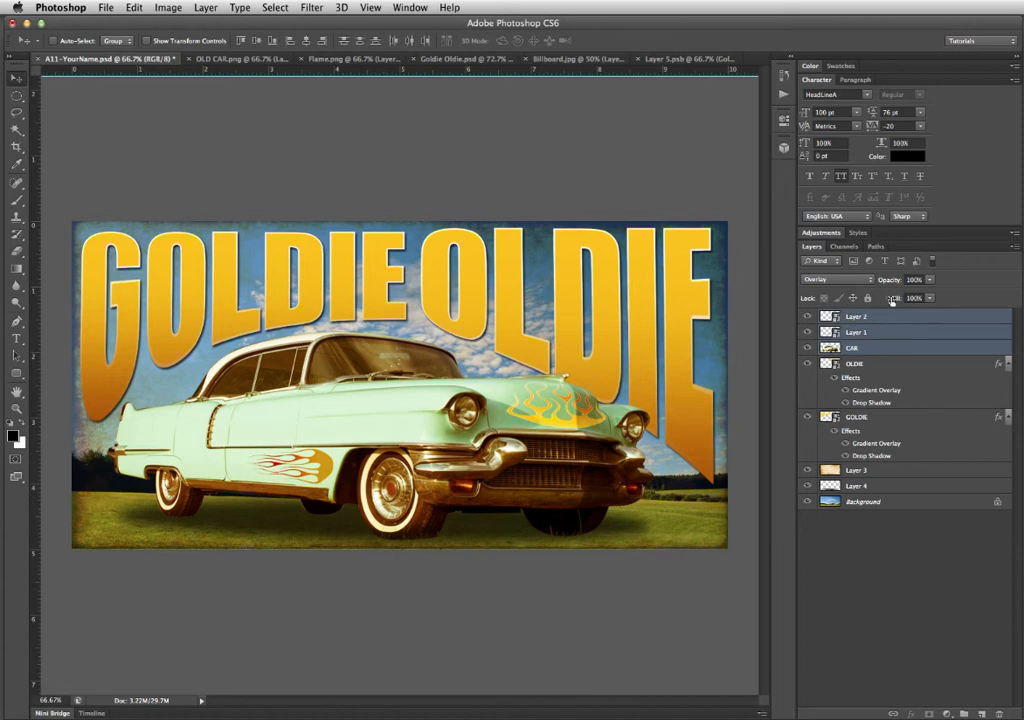
{"action": "right_click", "coordinate": [917, 329]}
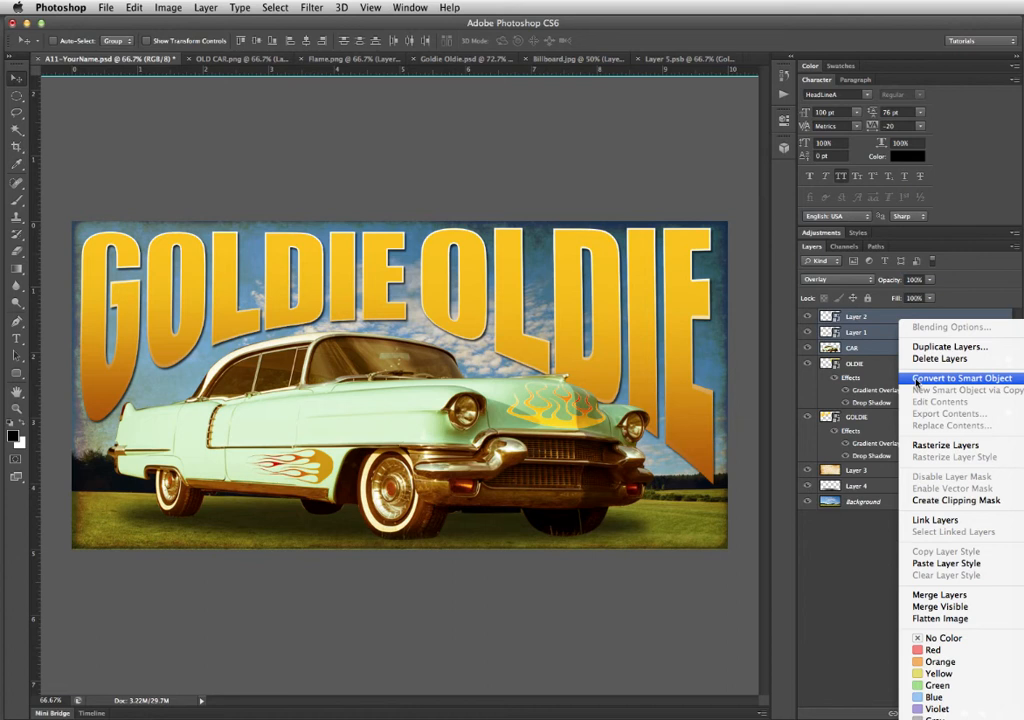
{"action": "left_click", "coordinate": [917, 379]}
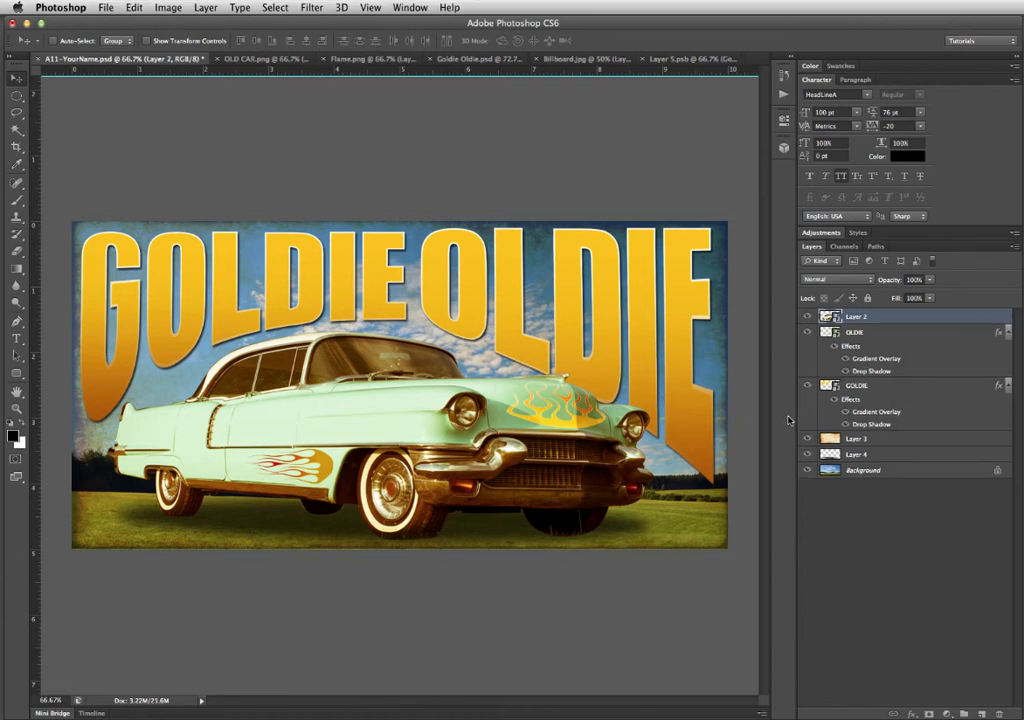
Step: Distort the car smart object with Free Transform by raising its upper front corner, giving about 122% height
{"action": "key", "text": "ctrl+t"}
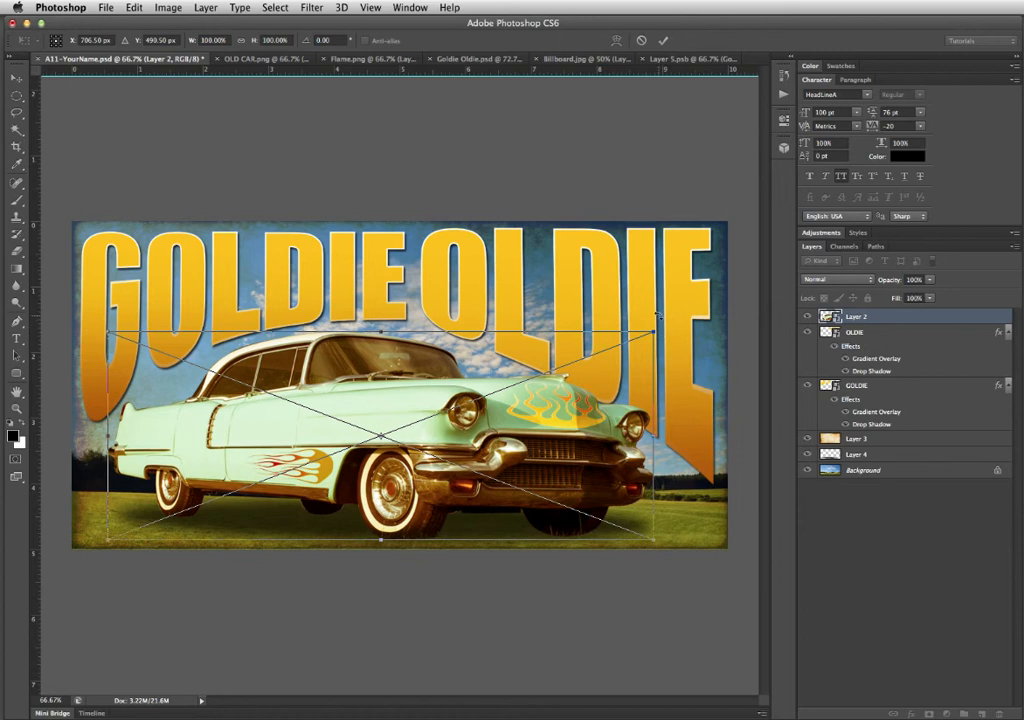
{"action": "left_click_drag", "start_coordinate": [655, 337], "coordinate": [658, 291]}
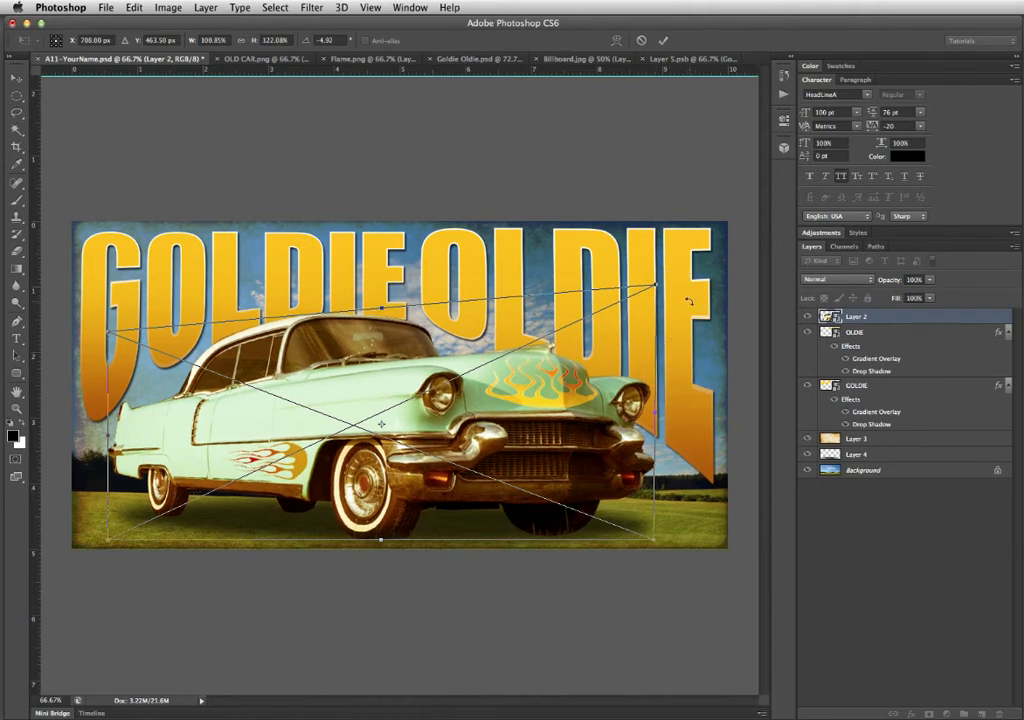
{"action": "key", "text": "Return"}
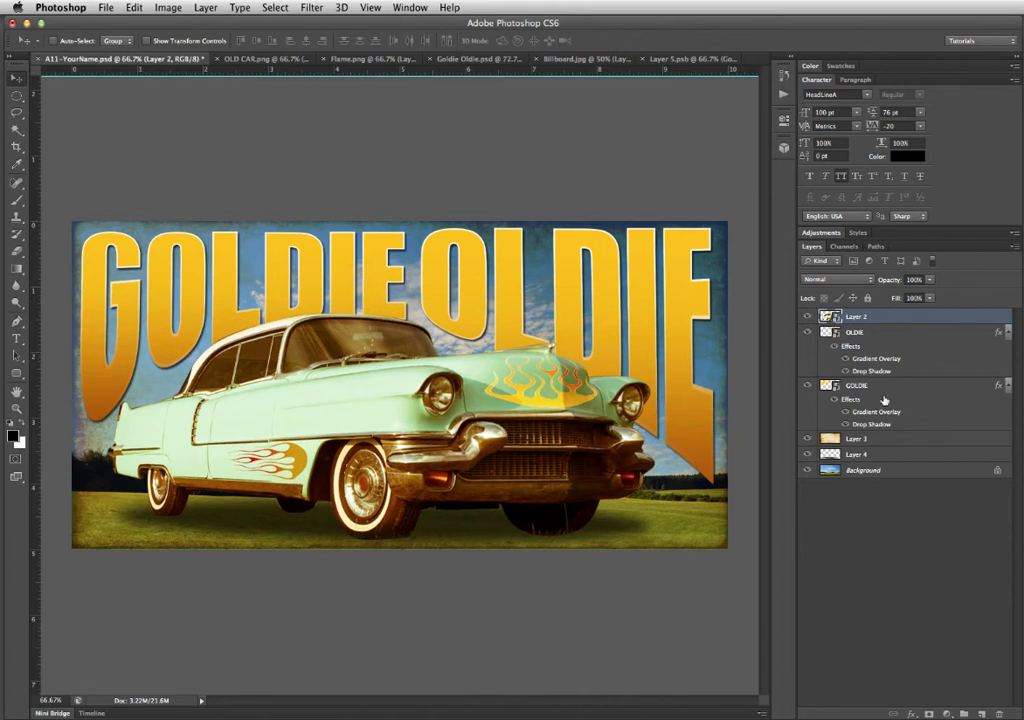
Step: Shift the car together with its shadow on Layer 4 slightly to the right
{"action": "left_click", "coordinate": [885, 457], "text": "super"}
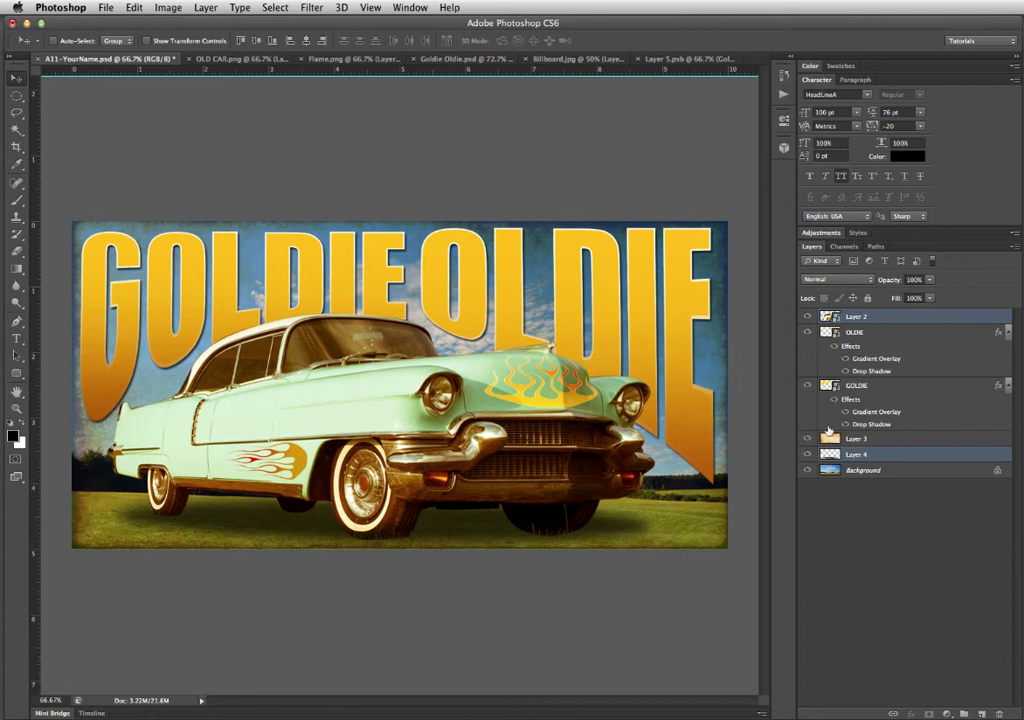
{"action": "left_click_drag", "start_coordinate": [525, 449], "coordinate": [546, 456]}
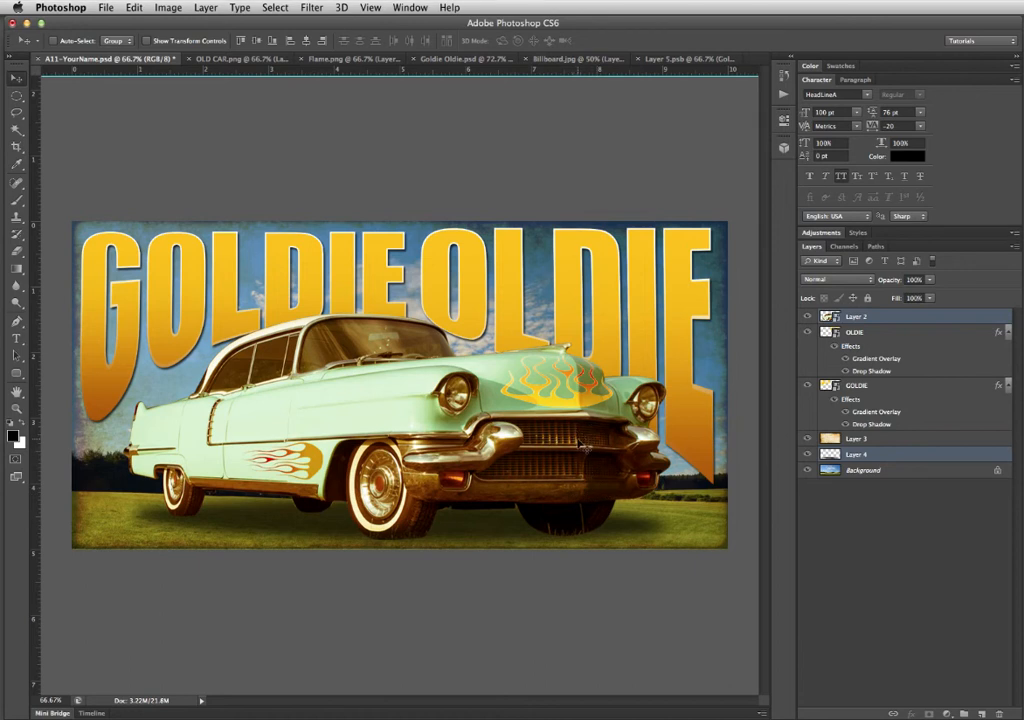
Step: Collapse the effects lists of the OLDIE and GOLDIE layers and save the document
{"action": "left_click", "coordinate": [1007, 332]}
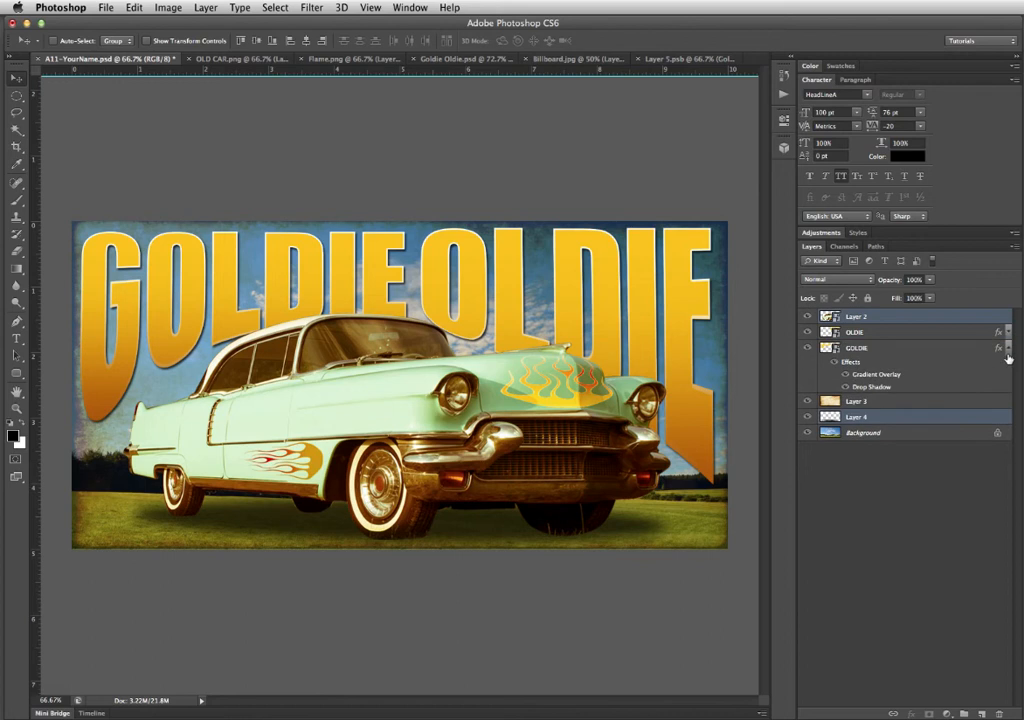
{"action": "left_click", "coordinate": [1007, 347]}
{"action": "key", "text": "super+s"}
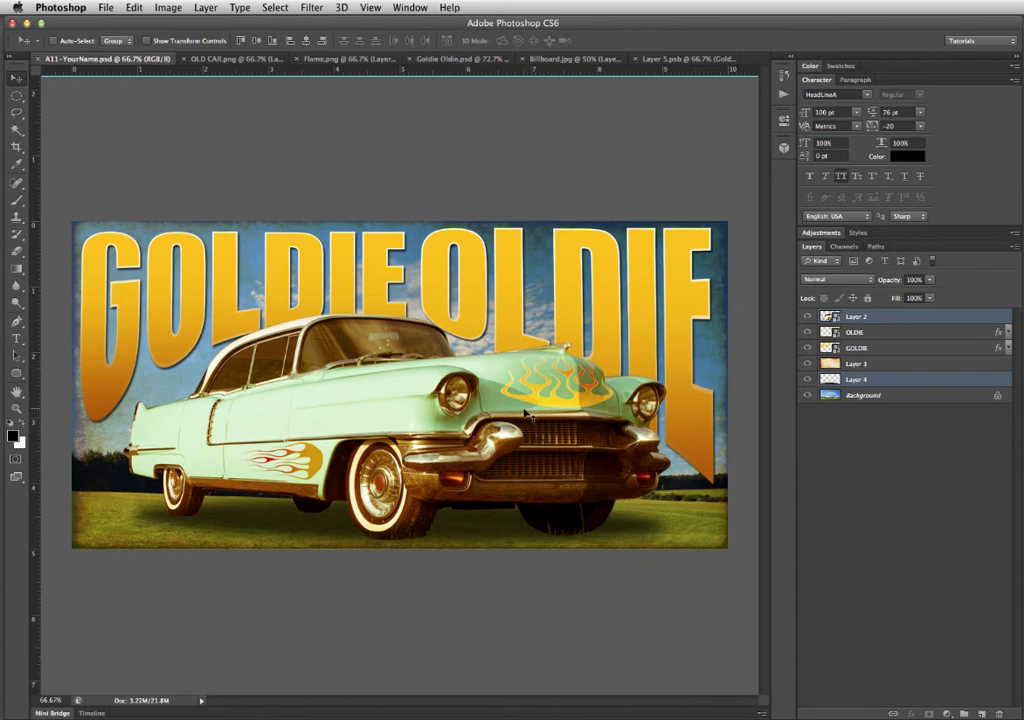
Step: In Billboard.jpg, hide Layer 5 and merge the black-and-white Background copy down into the Background layer
{"action": "left_click", "coordinate": [546, 60]}
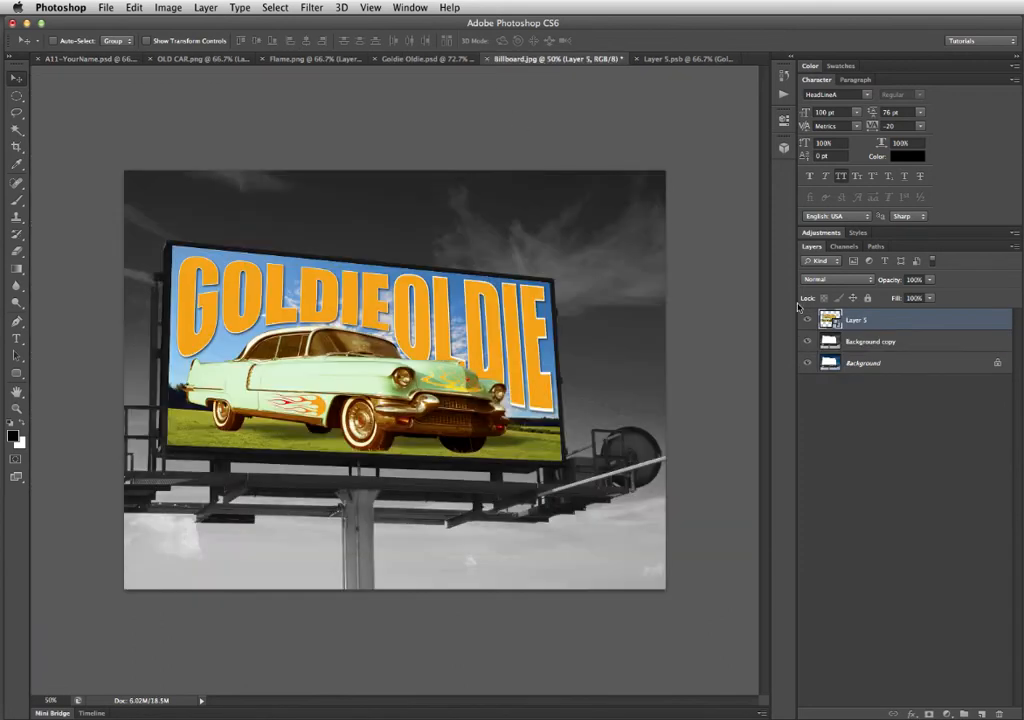
{"action": "left_click_drag", "start_coordinate": [807, 321], "coordinate": [807, 342]}
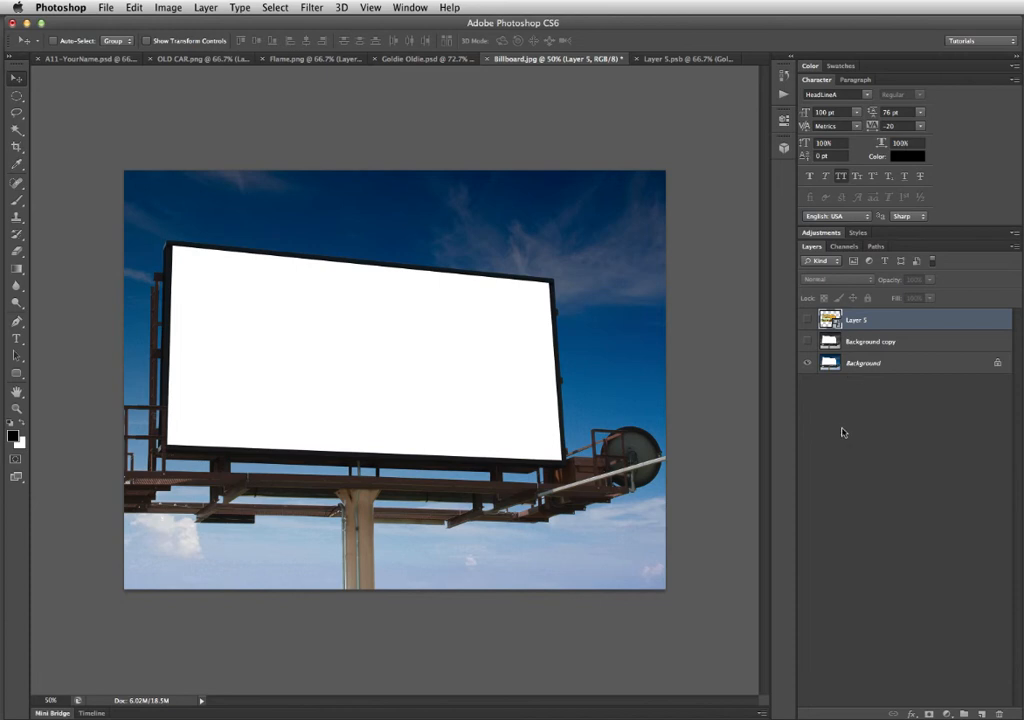
{"action": "left_click", "coordinate": [807, 341]}
{"action": "left_click", "coordinate": [880, 342]}
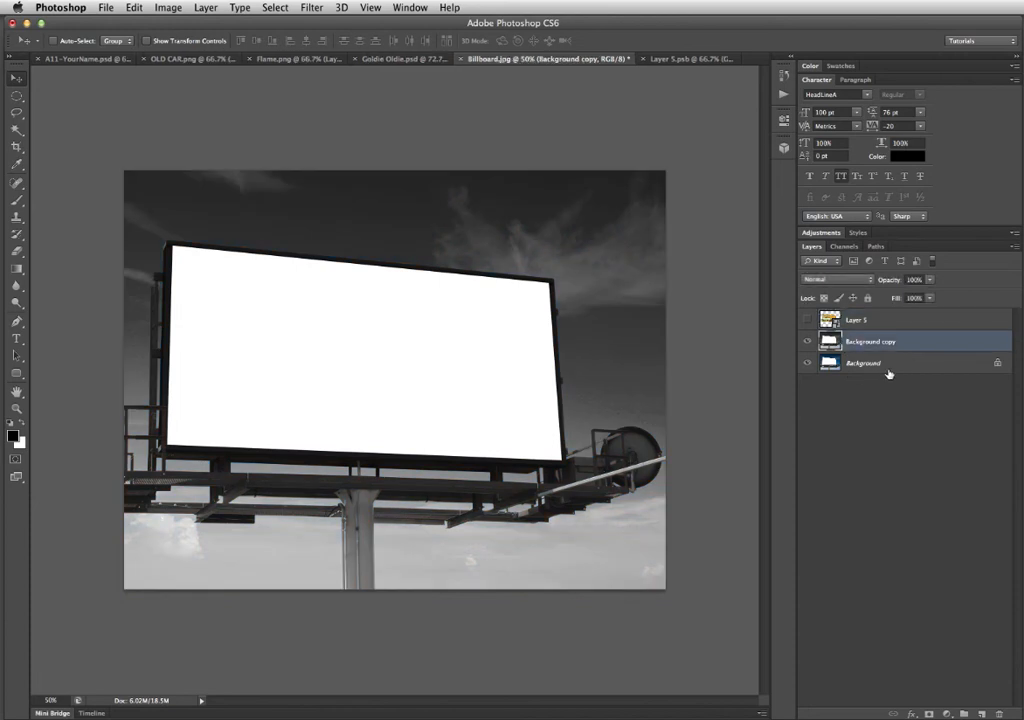
{"action": "key", "text": "Delete"}
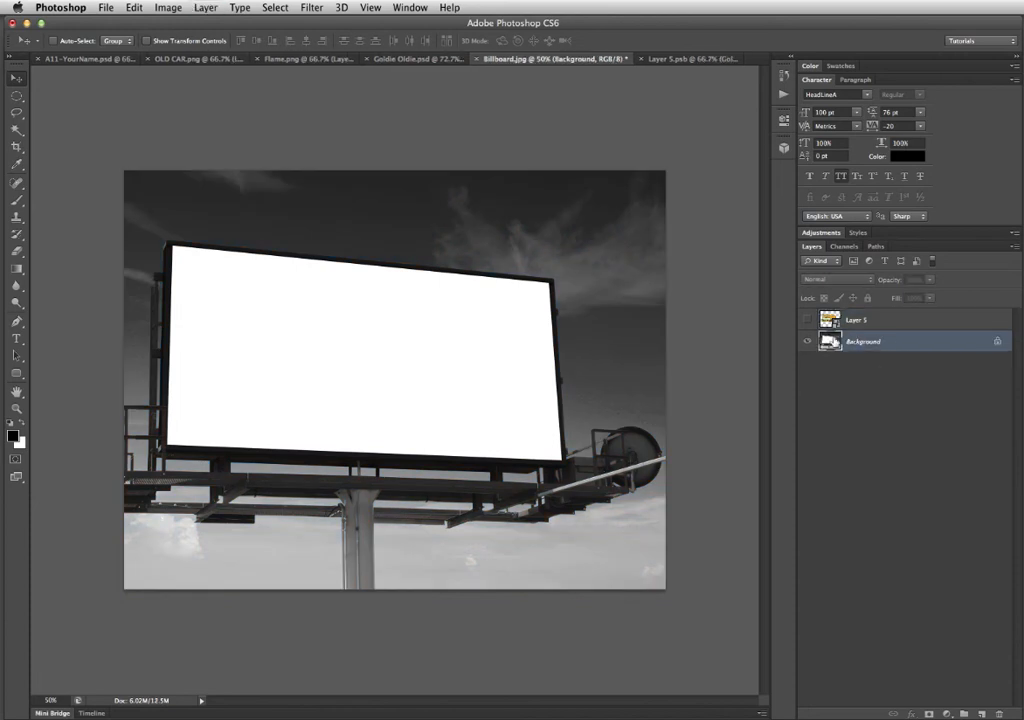
Step: Delete Layer 5, the old billboard artwork, from Billboard.jpg
{"action": "left_click", "coordinate": [845, 321]}
{"action": "left_click", "coordinate": [999, 714]}
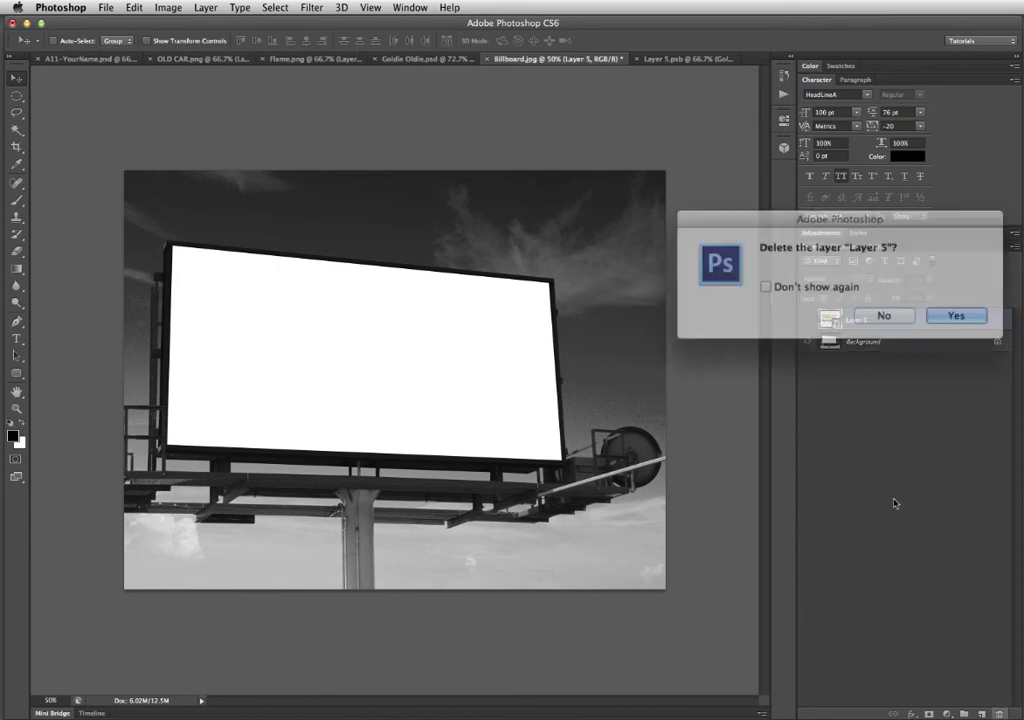
{"action": "left_click", "coordinate": [940, 309]}
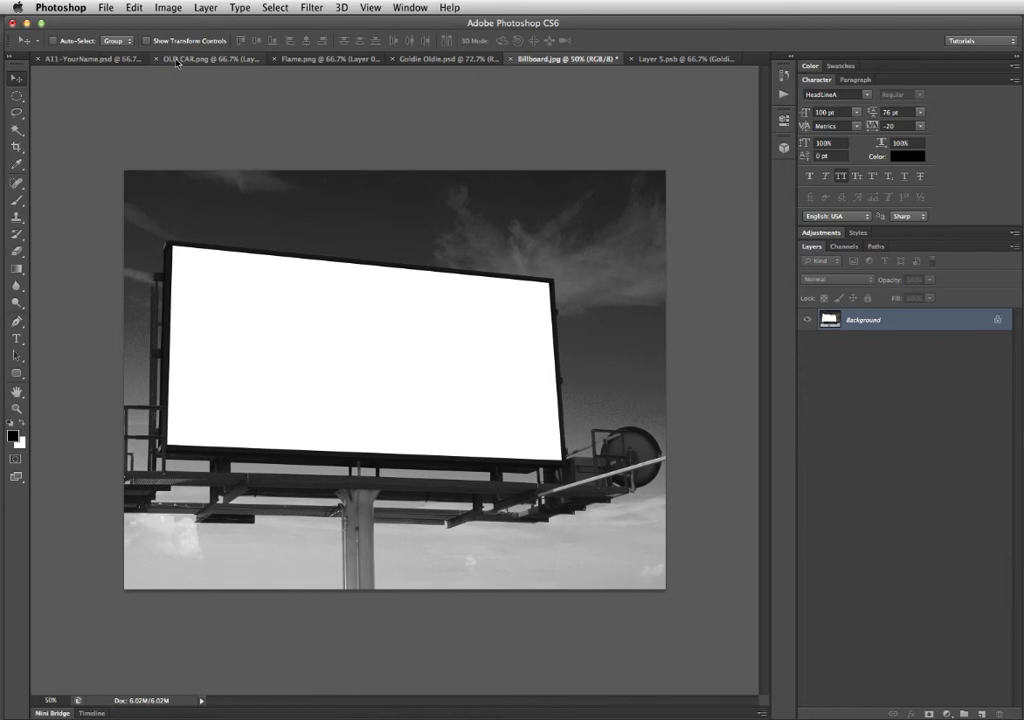
{"action": "left_click", "coordinate": [86, 58]}
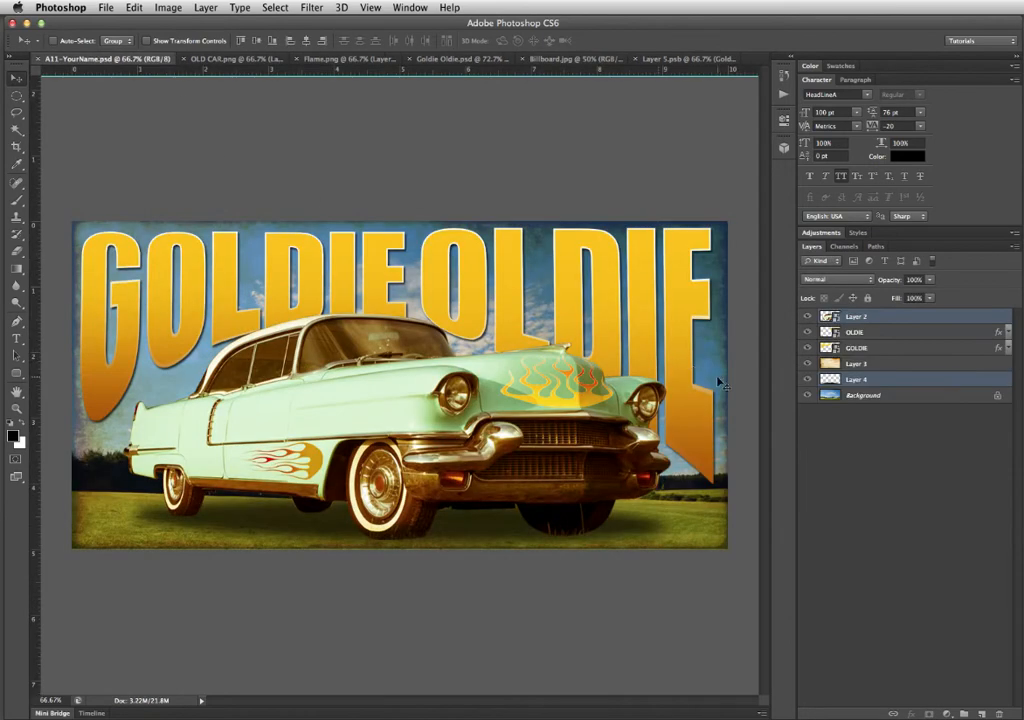
{"action": "left_click", "coordinate": [905, 318]}
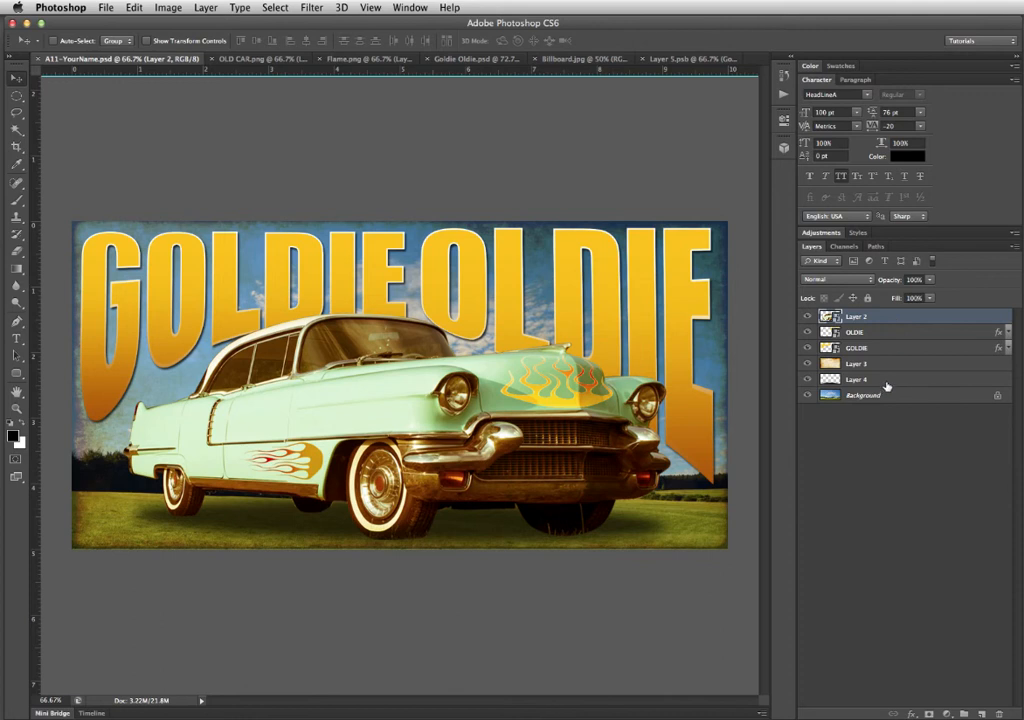
{"action": "left_click", "coordinate": [889, 396]}
{"action": "left_click", "coordinate": [895, 317], "text": "shift"}
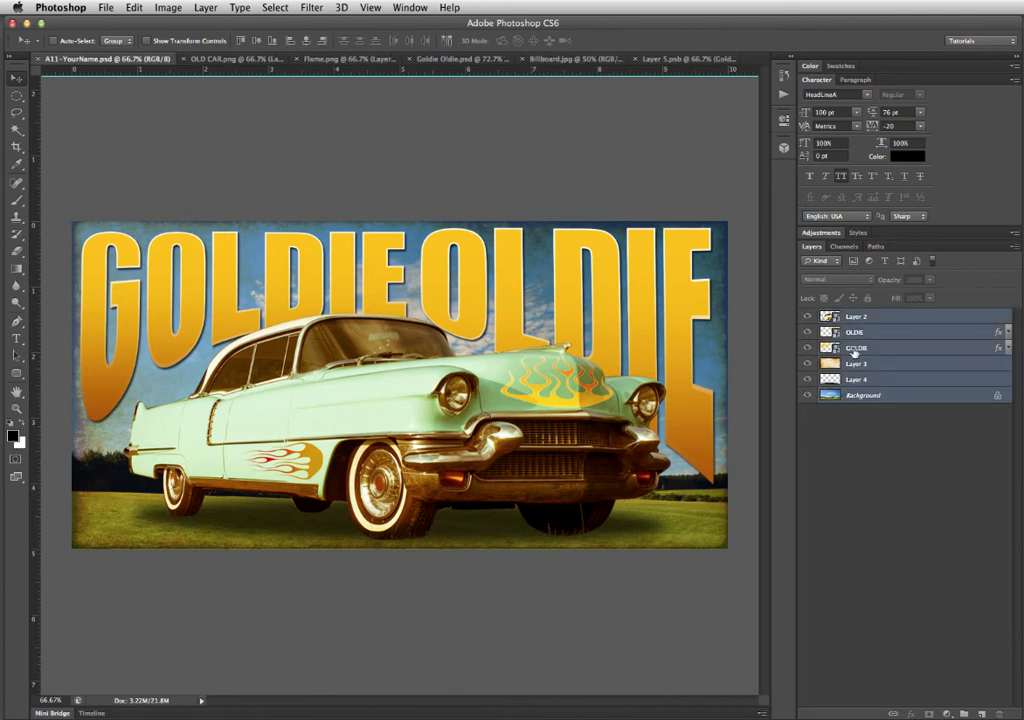
{"action": "mouse_move", "coordinate": [826, 347]}
{"action": "left_mouse_down"}
{"action": "mouse_move", "coordinate": [793, 298]}
{"action": "mouse_move", "coordinate": [566, 60]}
{"action": "mouse_move", "coordinate": [551, 60]}
{"action": "mouse_move", "coordinate": [841, 340]}
{"action": "left_mouse_up"}
{"action": "left_click", "coordinate": [888, 413]}
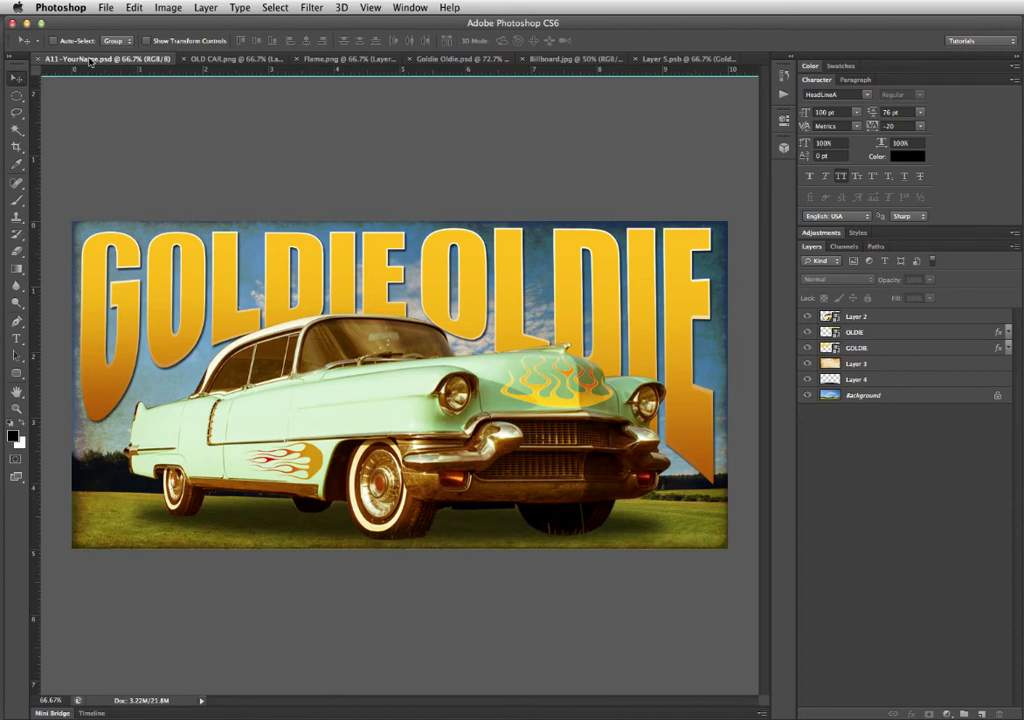
Step: Float A11-YourName.psd in its own window and move it down to expose the upper part of the billboard image
{"action": "left_click_drag", "start_coordinate": [90, 62], "coordinate": [82, 180]}
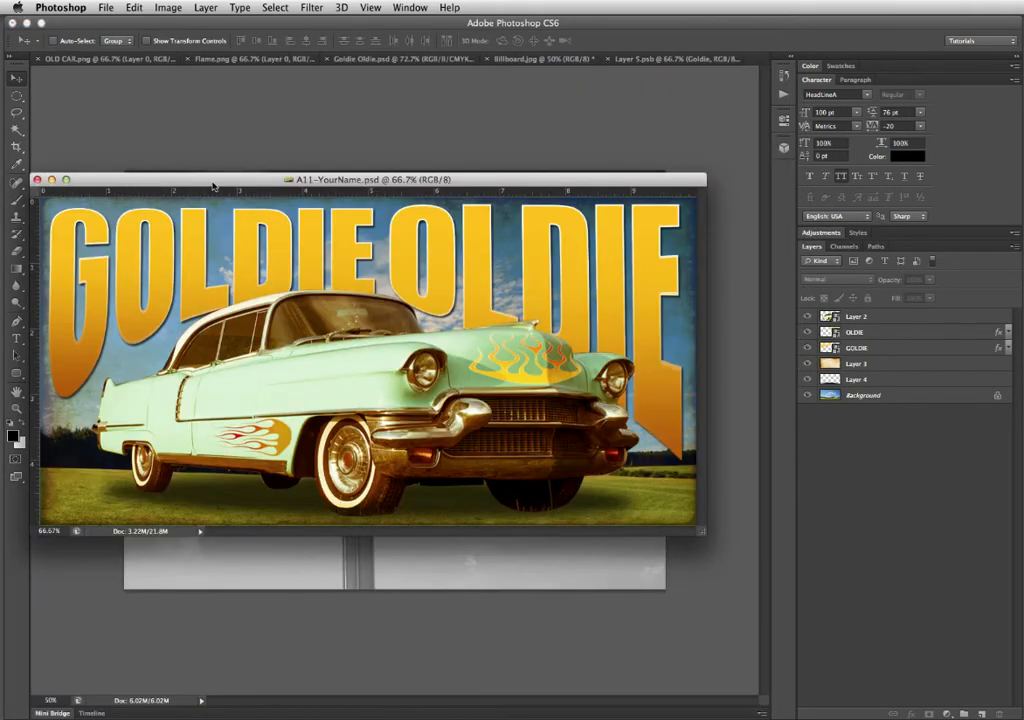
{"action": "left_click_drag", "start_coordinate": [222, 183], "coordinate": [237, 318]}
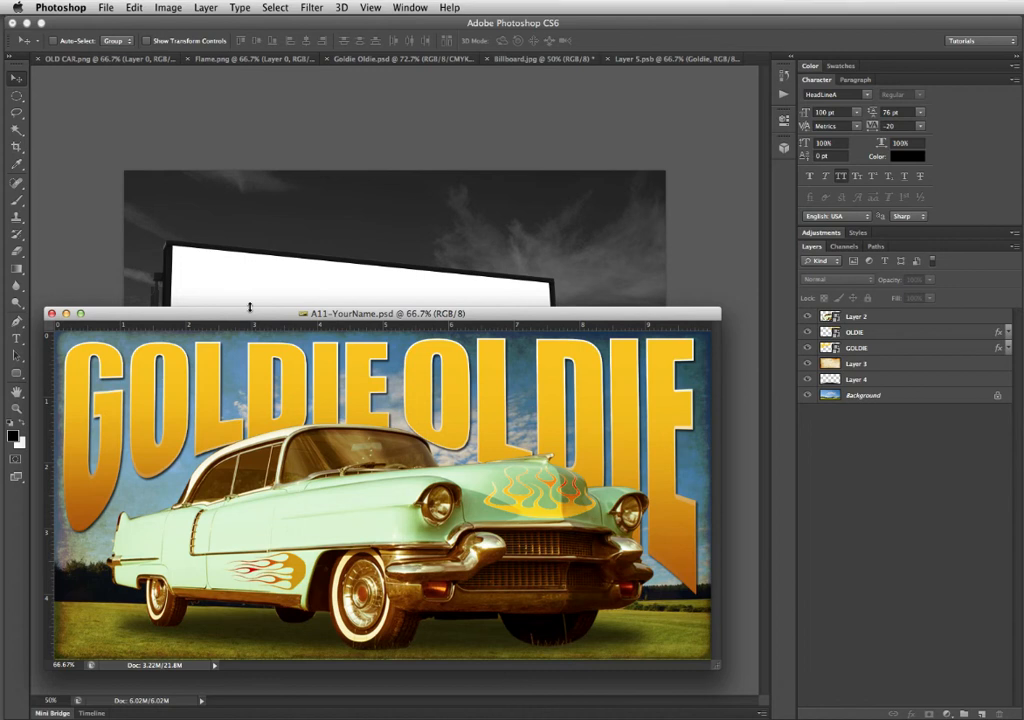
Step: Examine the Open Documents as Tabs option in the interface preferences and leave it enabled
{"action": "left_click", "coordinate": [65, 9]}
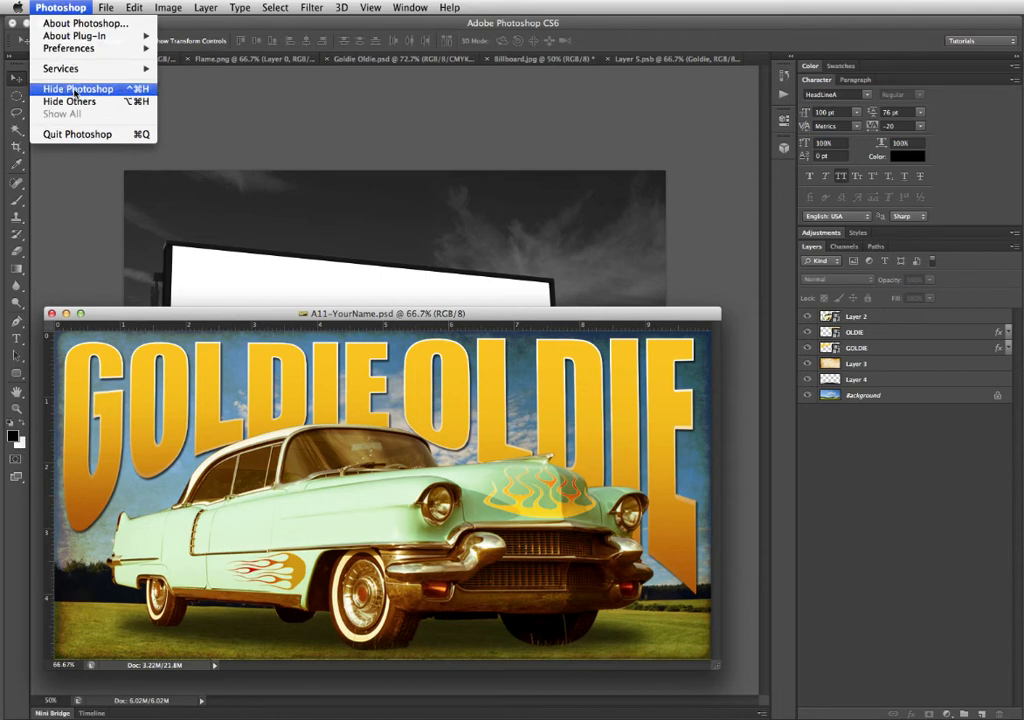
{"action": "mouse_move", "coordinate": [80, 50]}
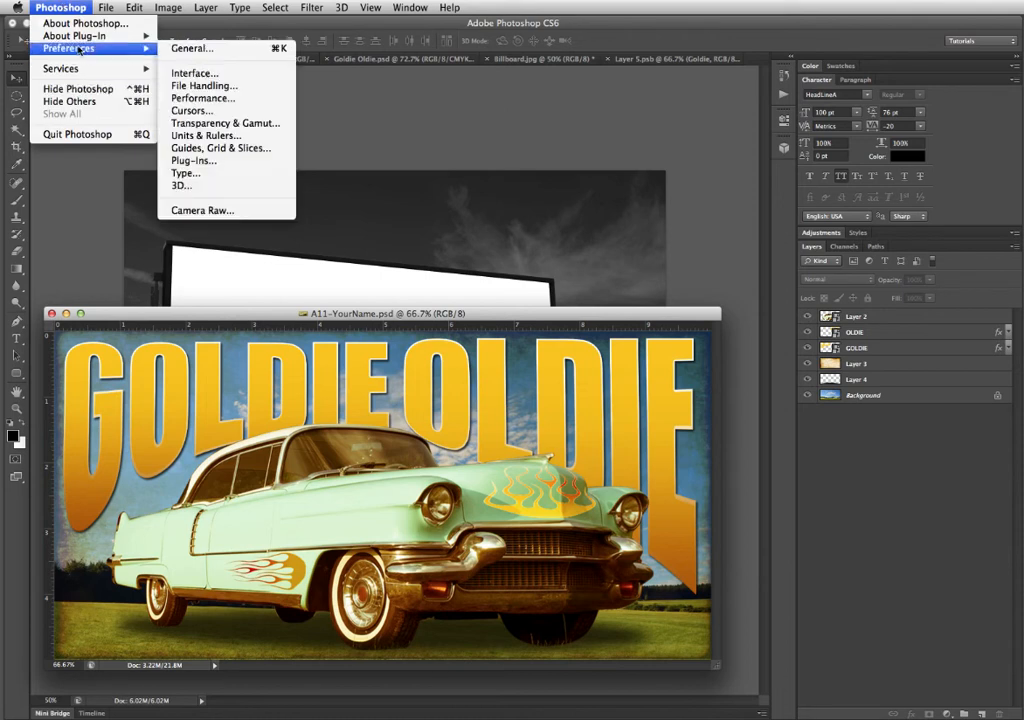
{"action": "left_click", "coordinate": [192, 48]}
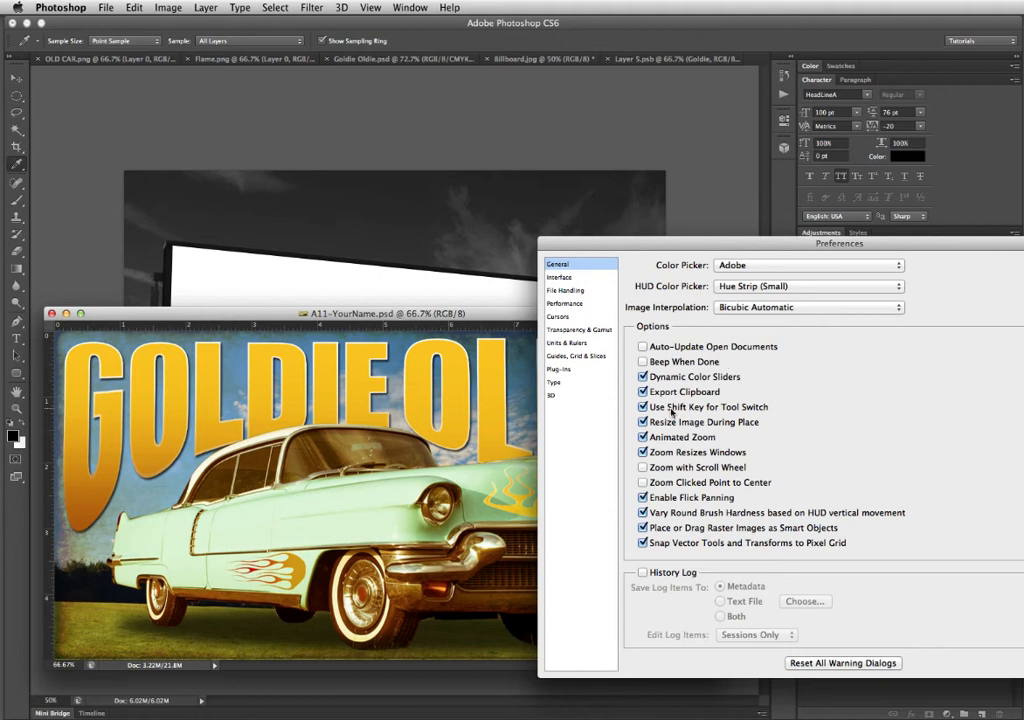
{"action": "left_click", "coordinate": [575, 290]}
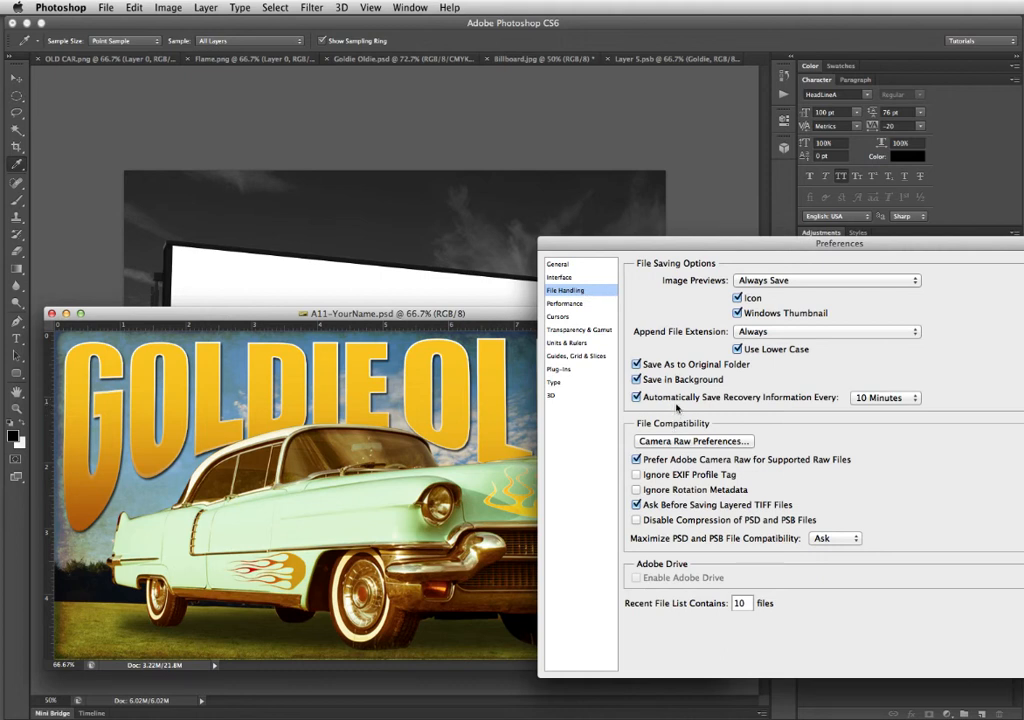
{"action": "left_click", "coordinate": [579, 276]}
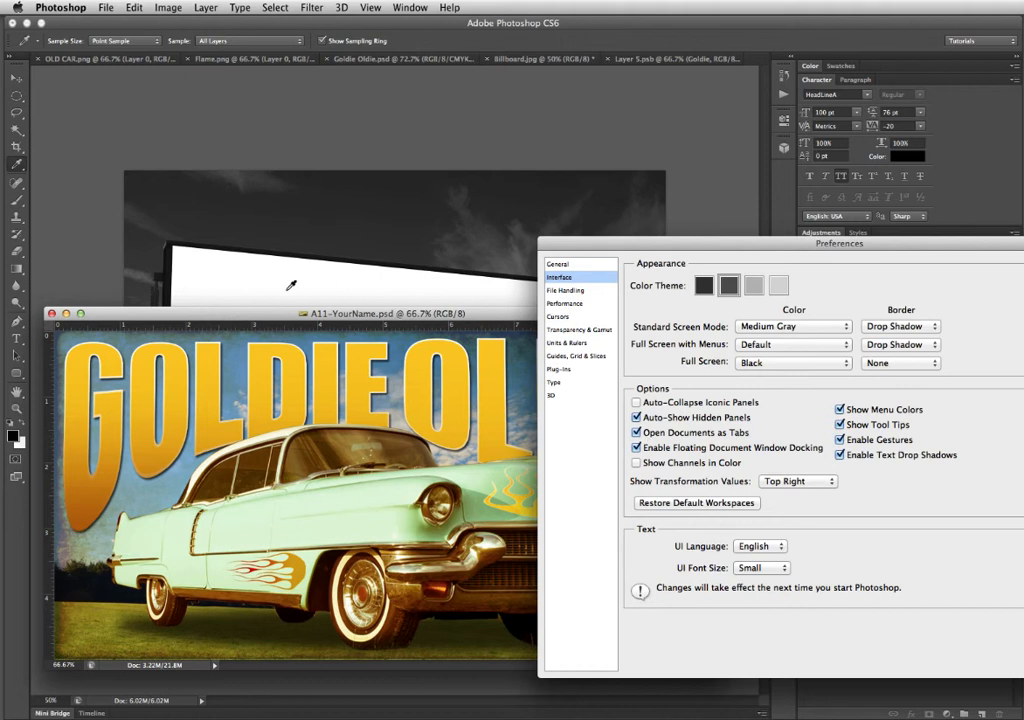
{"action": "left_click", "coordinate": [636, 432]}
{"action": "left_click", "coordinate": [640, 432]}
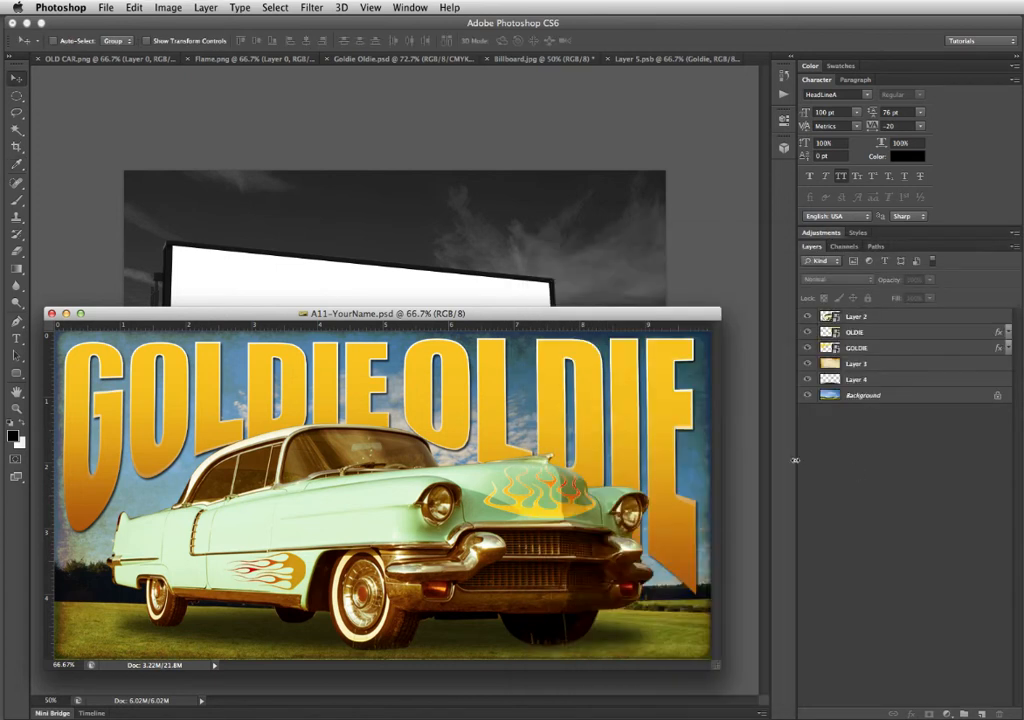
Step: Copy all layers of A11-YourName.psd into Billboard.jpg and position them over the blank sign
{"action": "left_click_drag", "start_coordinate": [347, 322], "coordinate": [357, 308]}
{"action": "left_click", "coordinate": [870, 398]}
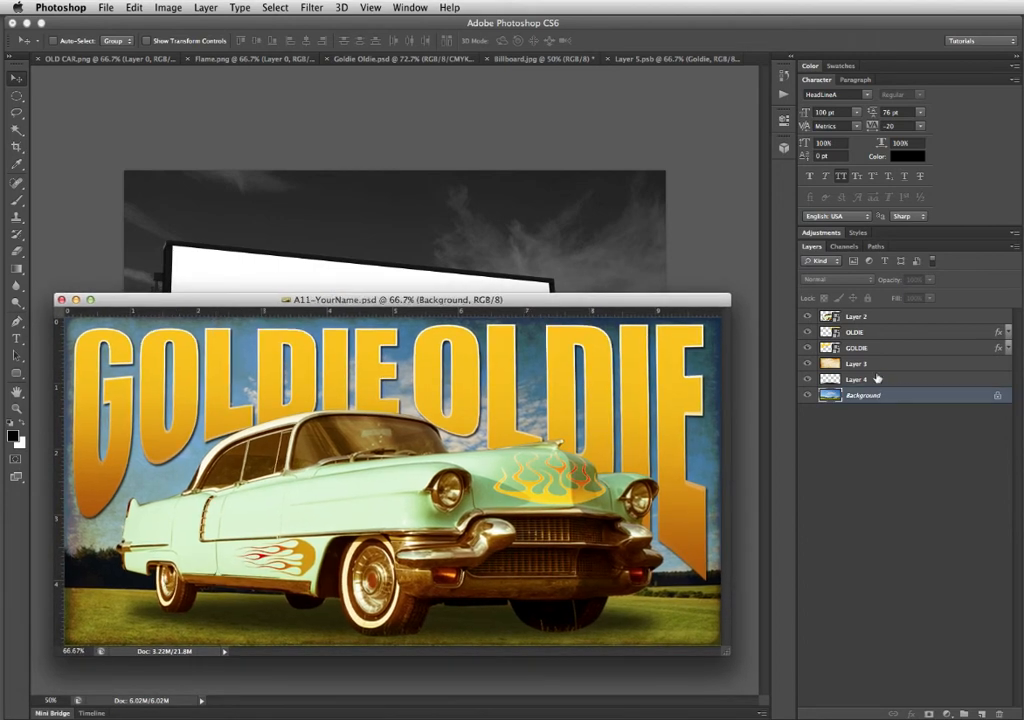
{"action": "left_click", "coordinate": [866, 318], "text": "shift"}
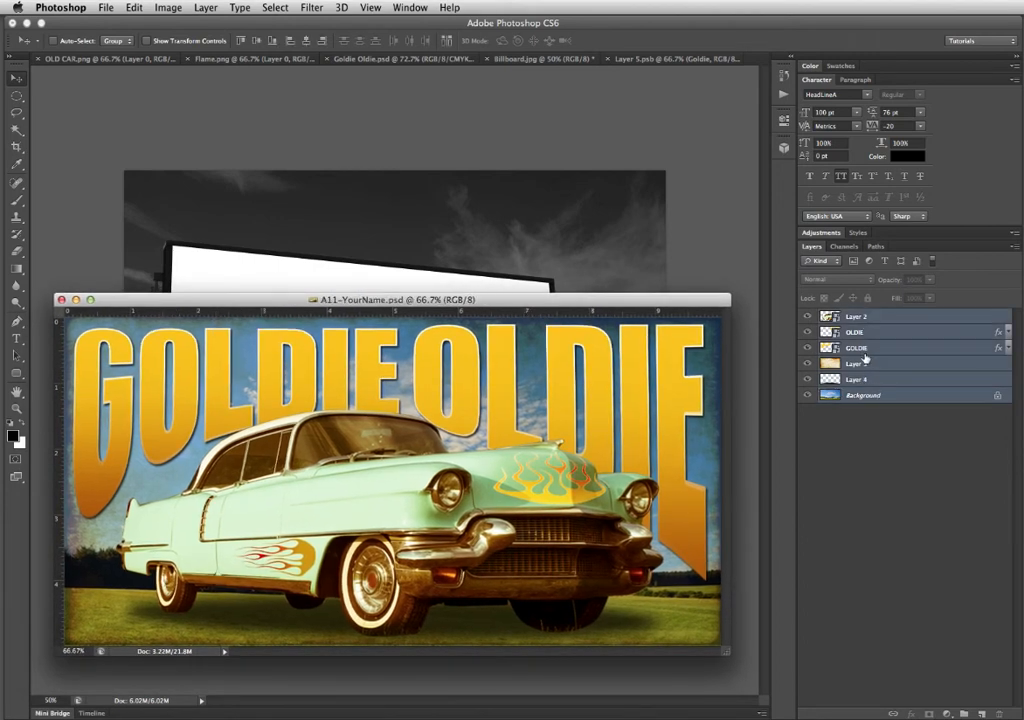
{"action": "left_click_drag", "start_coordinate": [828, 316], "coordinate": [400, 238]}
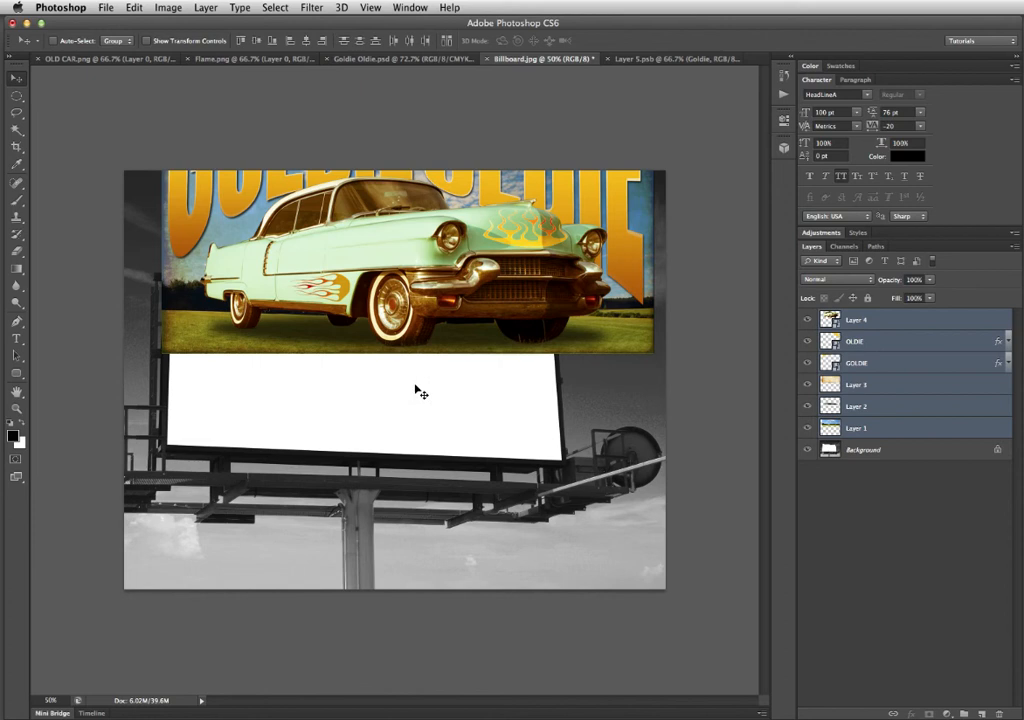
{"action": "left_click_drag", "start_coordinate": [415, 340], "coordinate": [405, 460]}
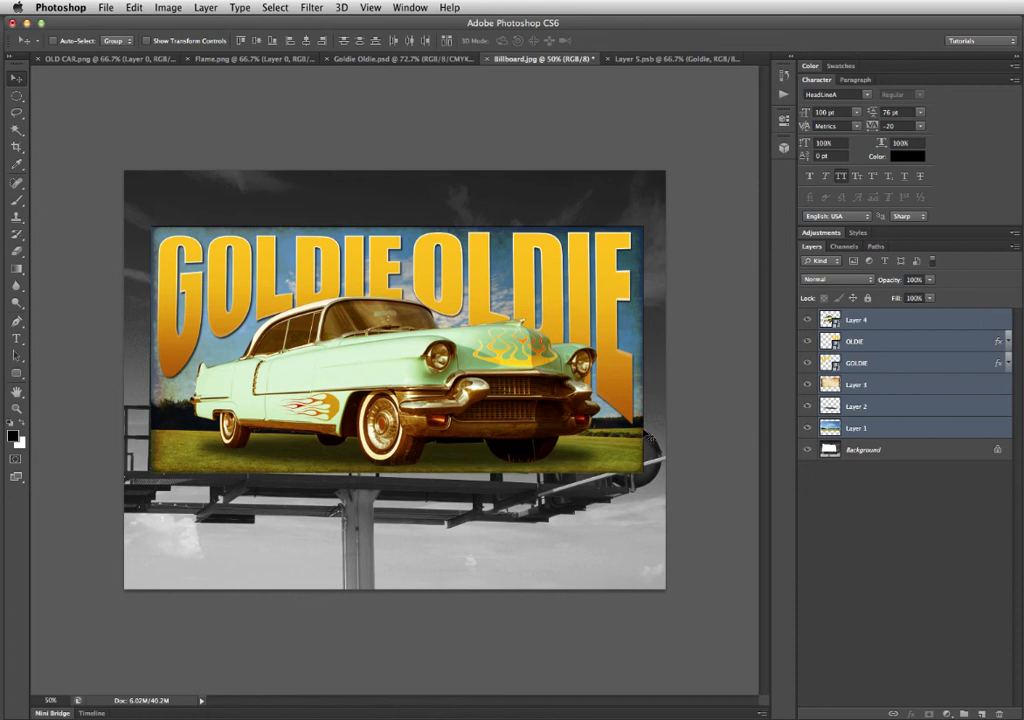
Step: Convert the copied artwork layers in Billboard.jpg into a single smart object
{"action": "right_click", "coordinate": [880, 385]}
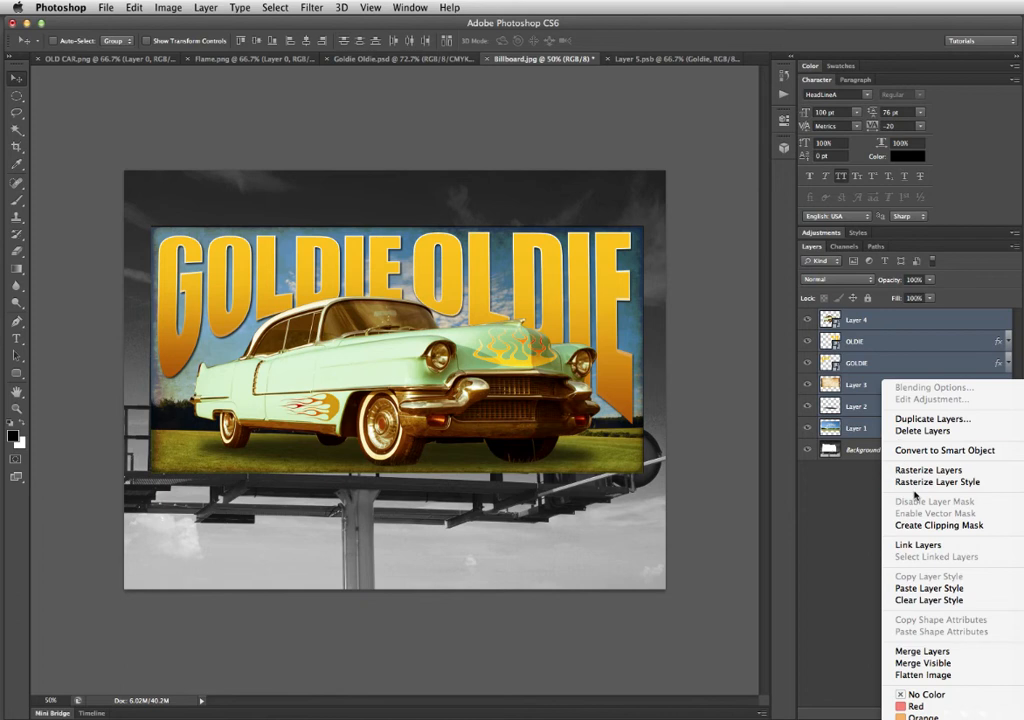
{"action": "left_click", "coordinate": [944, 451]}
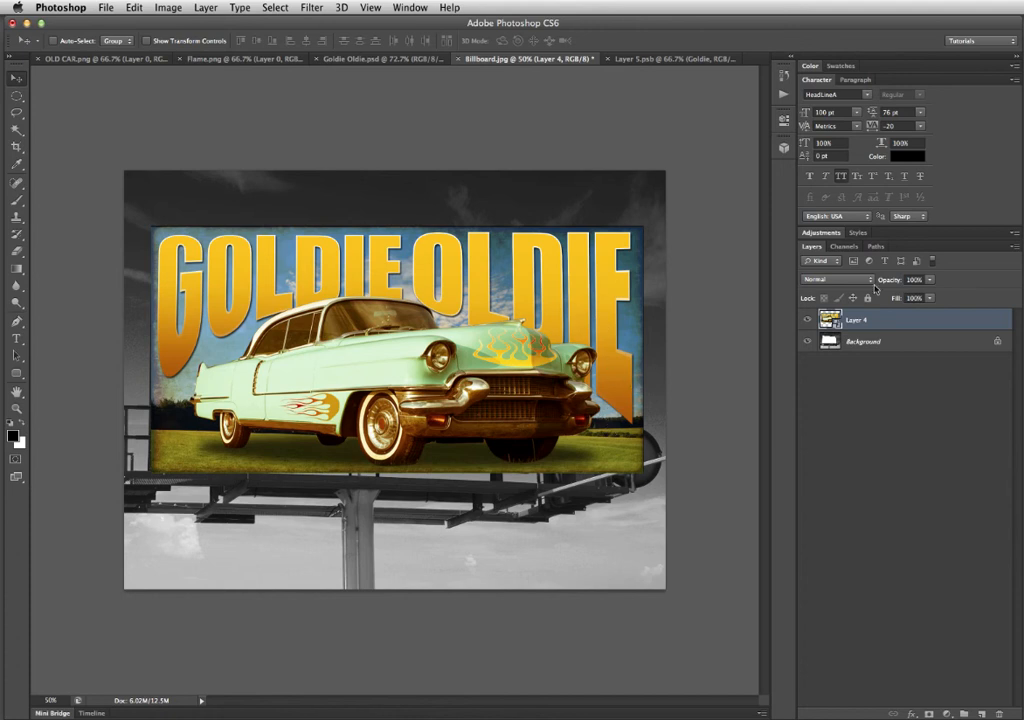
Step: Lower the artwork smart object's opacity to 76% and distort its four corners to match the blank billboard sign
{"action": "left_click", "coordinate": [930, 281]}
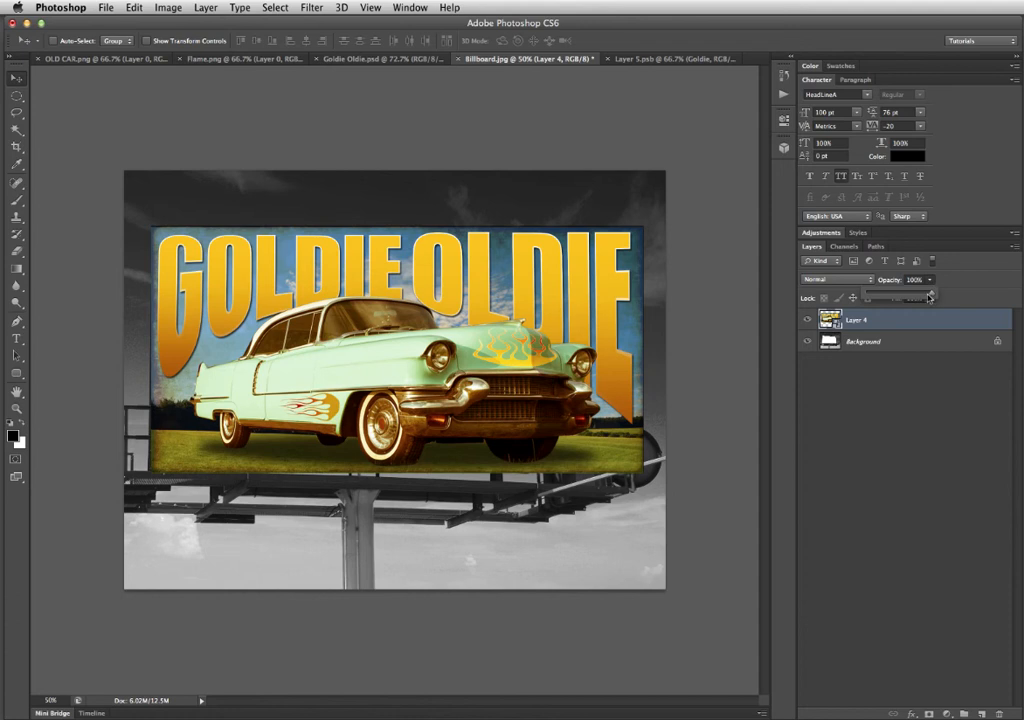
{"action": "left_click_drag", "start_coordinate": [930, 296], "coordinate": [914, 293]}
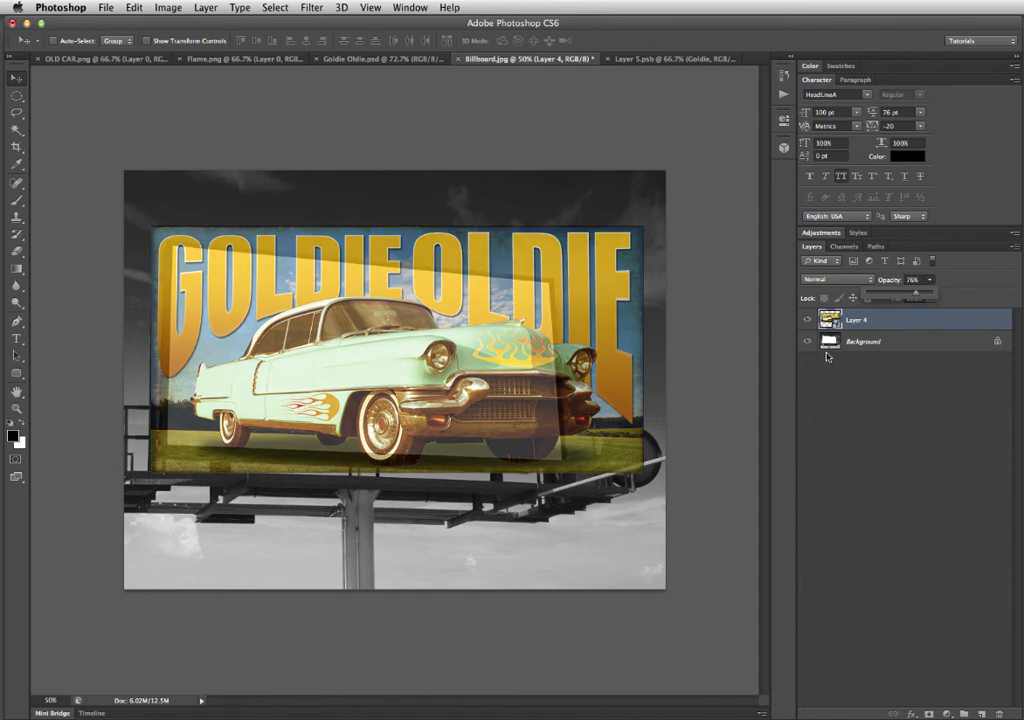
{"action": "key", "text": "ctrl+t"}
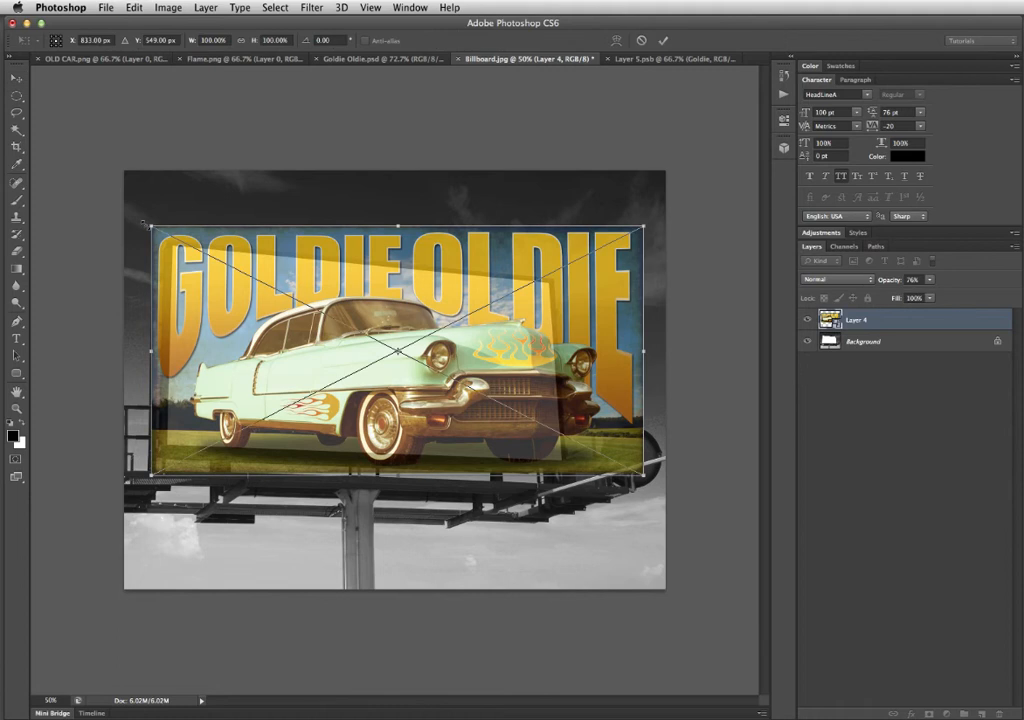
{"action": "left_click_drag", "start_coordinate": [152, 228], "coordinate": [172, 243]}
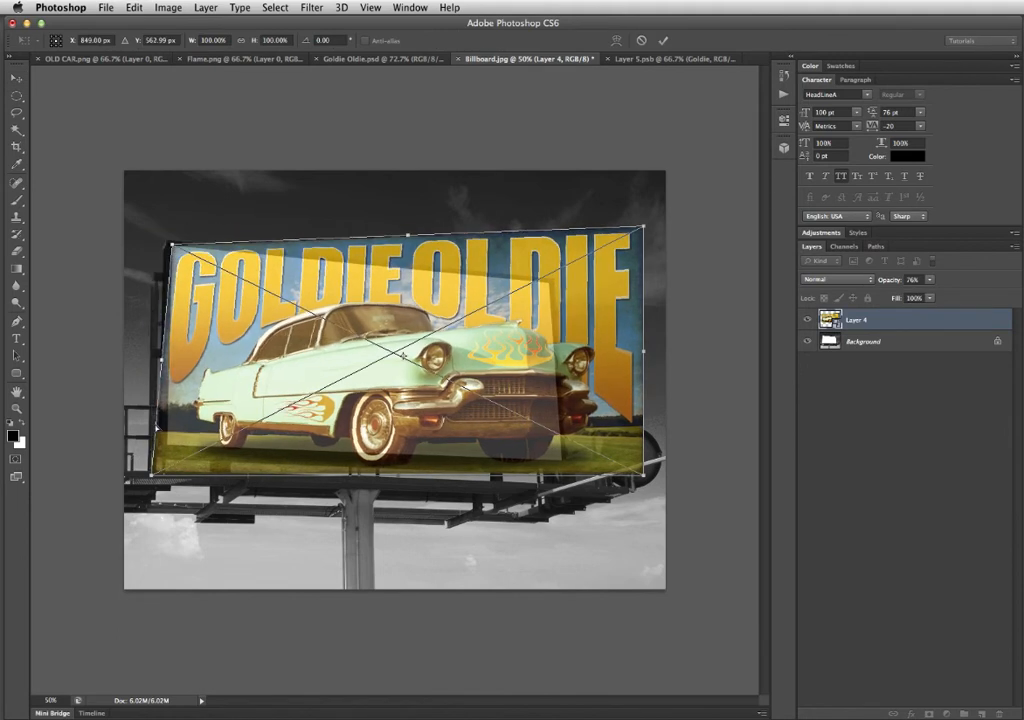
{"action": "left_click_drag", "start_coordinate": [152, 478], "coordinate": [160, 443]}
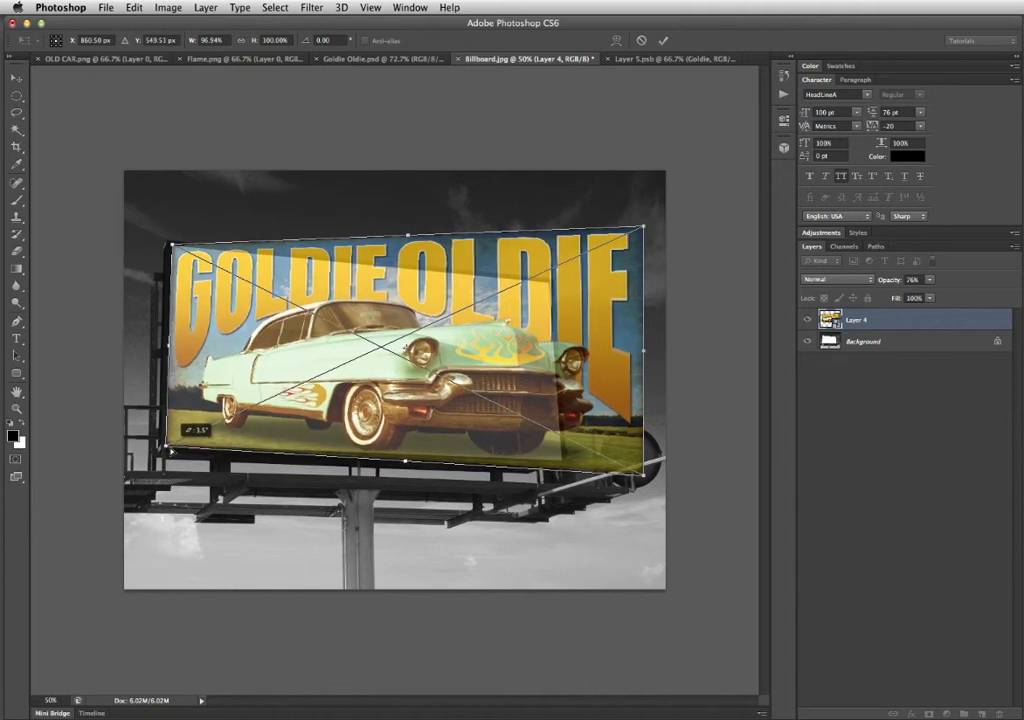
{"action": "left_click_drag", "start_coordinate": [648, 478], "coordinate": [565, 456]}
{"action": "left_click_drag", "start_coordinate": [644, 231], "coordinate": [552, 282]}
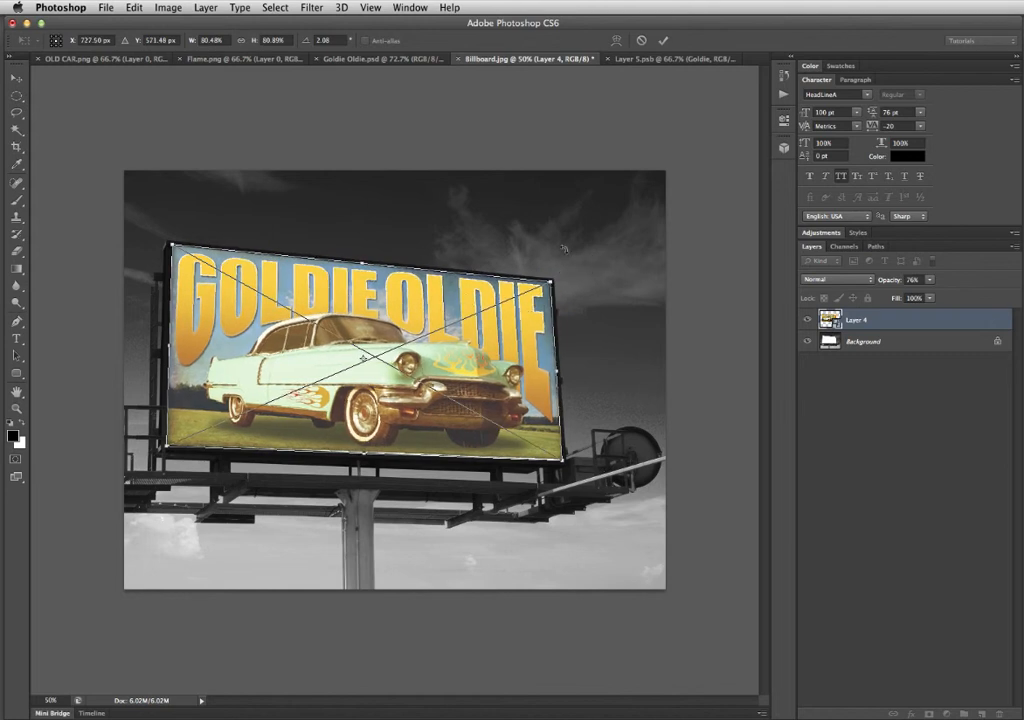
{"action": "key", "text": "Return"}
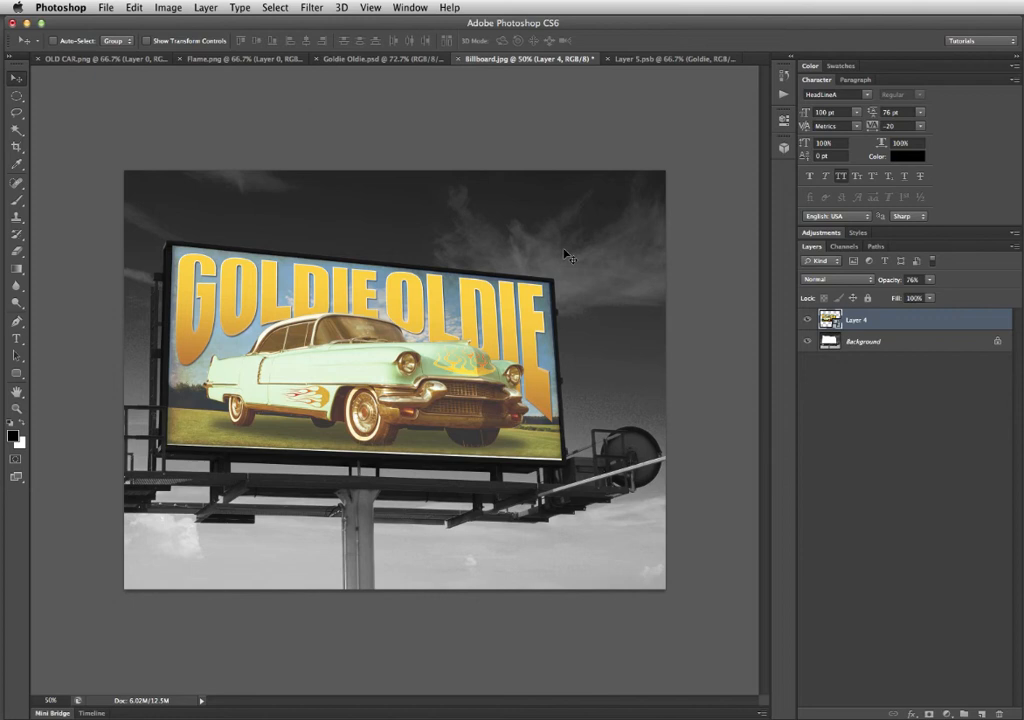
Step: Restore the artwork's opacity to 100% and readjust its lower corners to cover the white strip along the sign's bottom edge
{"action": "left_click", "coordinate": [930, 281]}
{"action": "left_click_drag", "start_coordinate": [931, 294], "coordinate": [1019, 325]}
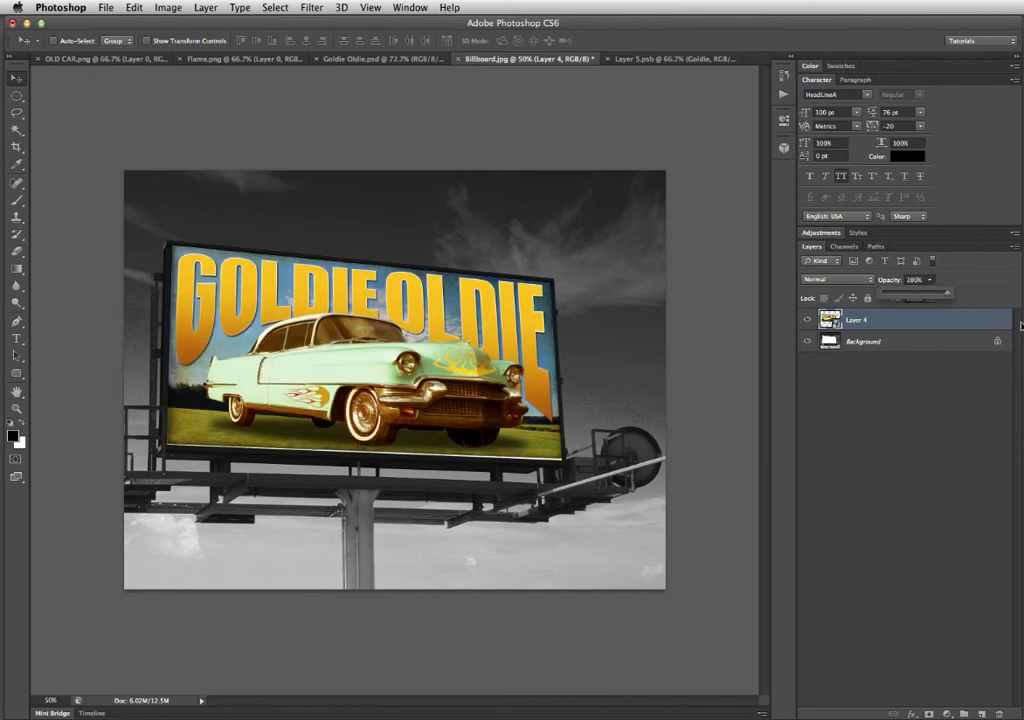
{"action": "key", "text": "z"}
{"action": "left_click_drag", "start_coordinate": [597, 431], "coordinate": [497, 506]}
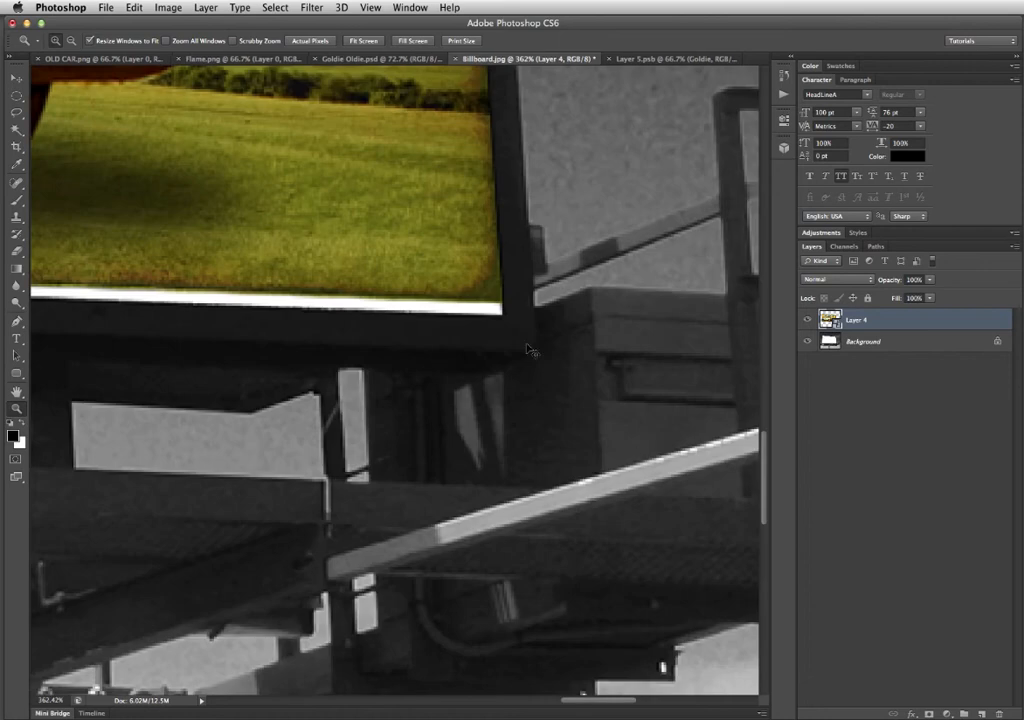
{"action": "key", "text": "ctrl+t"}
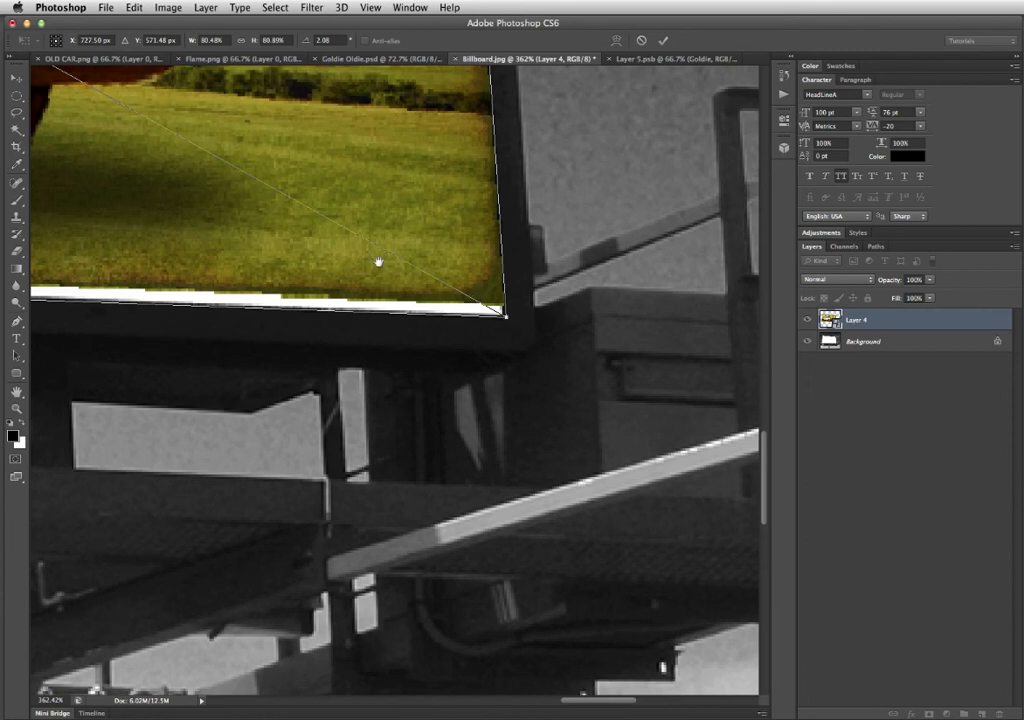
{"action": "left_click_drag", "start_coordinate": [378, 262], "coordinate": [722, 293]}
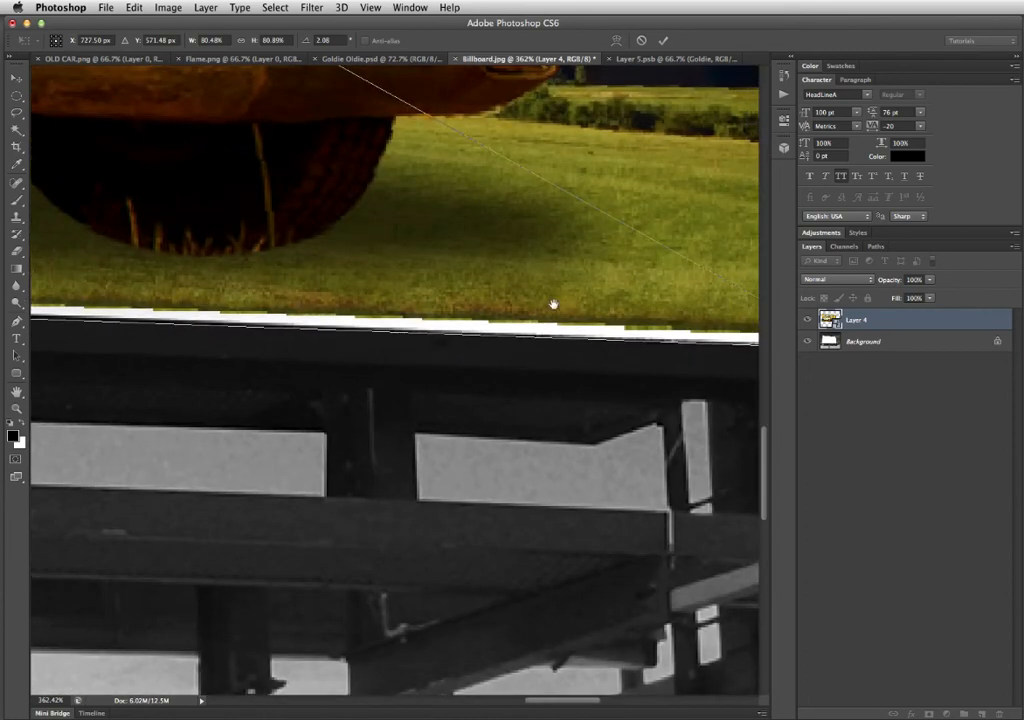
{"action": "left_click_drag", "start_coordinate": [498, 312], "coordinate": [370, 325]}
{"action": "left_click_drag", "start_coordinate": [690, 355], "coordinate": [370, 309]}
{"action": "mouse_move", "coordinate": [700, 312]}
{"action": "left_mouse_down"}
{"action": "mouse_move", "coordinate": [407, 313]}
{"action": "mouse_move", "coordinate": [407, 338]}
{"action": "mouse_move", "coordinate": [750, 372]}
{"action": "left_mouse_up"}
{"action": "left_click_drag", "start_coordinate": [100, 342], "coordinate": [740, 378]}
{"action": "left_click_drag", "start_coordinate": [230, 372], "coordinate": [750, 398]}
{"action": "left_click_drag", "start_coordinate": [90, 322], "coordinate": [685, 345]}
{"action": "left_click_drag", "start_coordinate": [220, 372], "coordinate": [723, 412]}
{"action": "left_click_drag", "start_coordinate": [448, 382], "coordinate": [334, 368]}
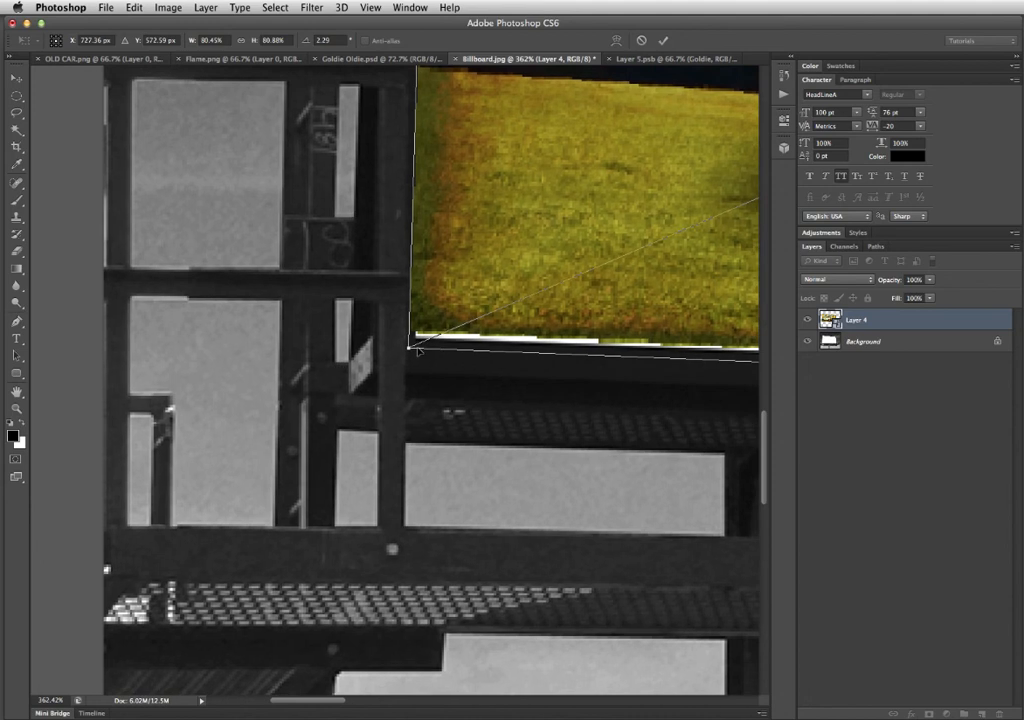
{"action": "left_click_drag", "start_coordinate": [410, 349], "coordinate": [415, 352]}
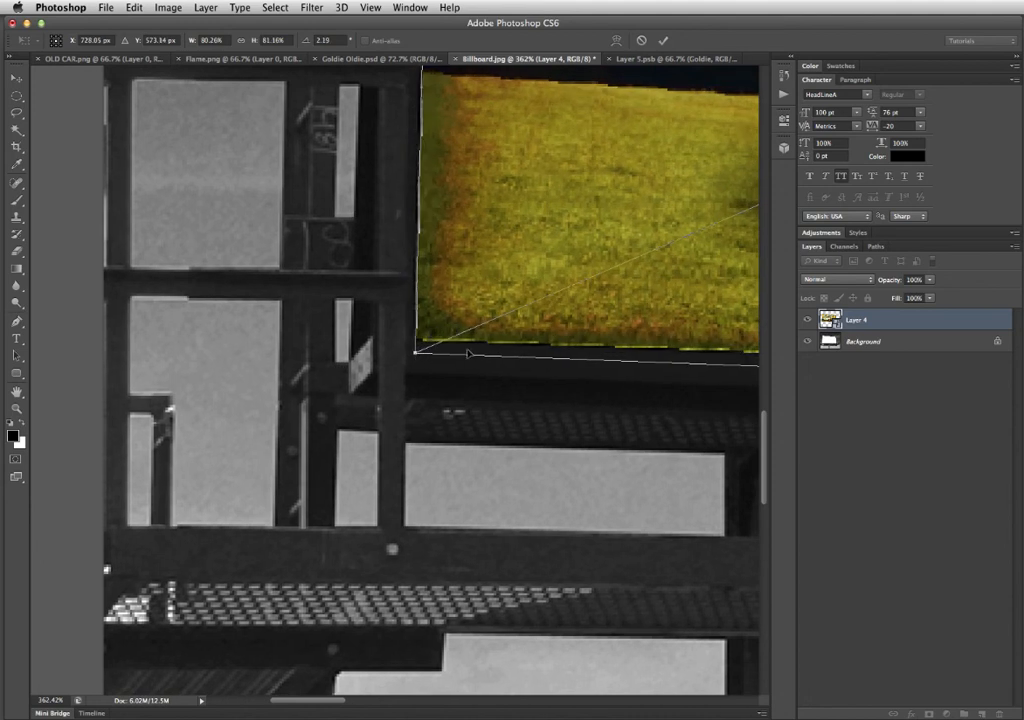
Step: Fine-tune the artwork's upper corners against the inside of the billboard frame and apply the transformation
{"action": "scroll", "coordinate": [477, 229], "scroll_direction": "up", "scroll_amount": 15}
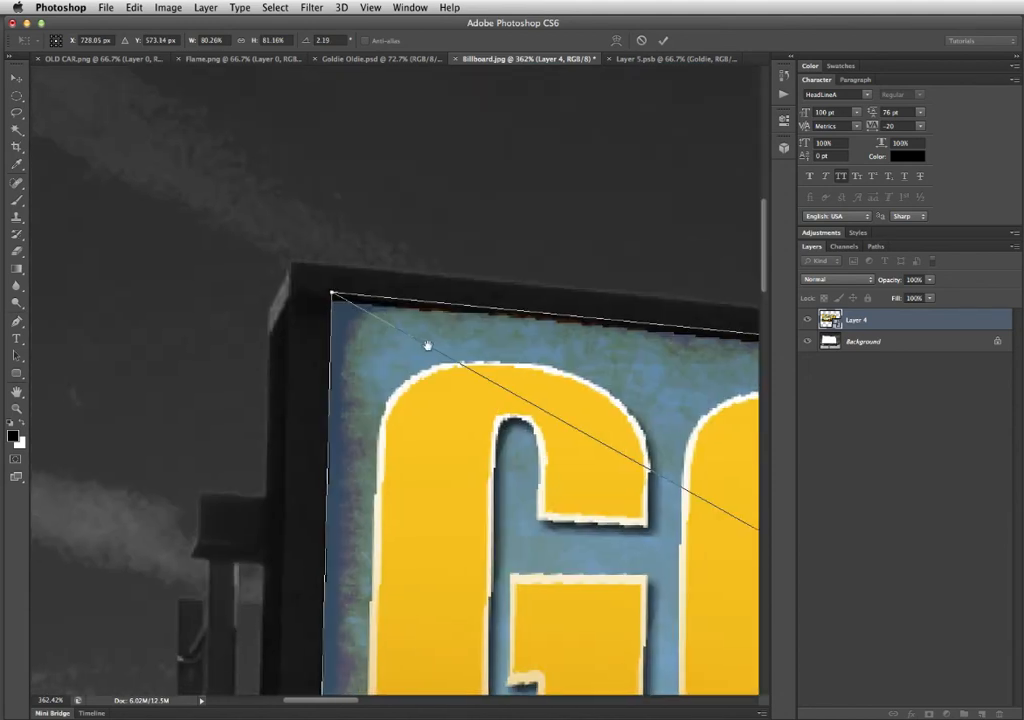
{"action": "left_click_drag", "start_coordinate": [428, 345], "coordinate": [424, 353]}
{"action": "left_click_drag", "start_coordinate": [330, 299], "coordinate": [332, 302]}
{"action": "scroll", "coordinate": [537, 339], "scroll_direction": "right", "scroll_amount": 15}
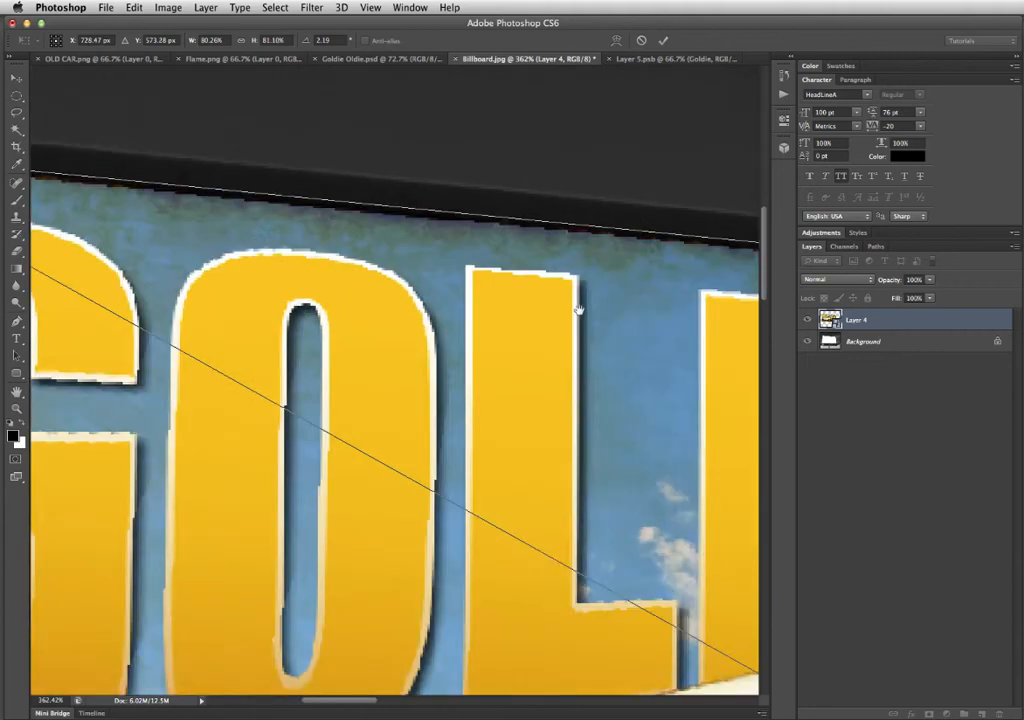
{"action": "scroll", "coordinate": [512, 314], "scroll_direction": "right", "scroll_amount": 8}
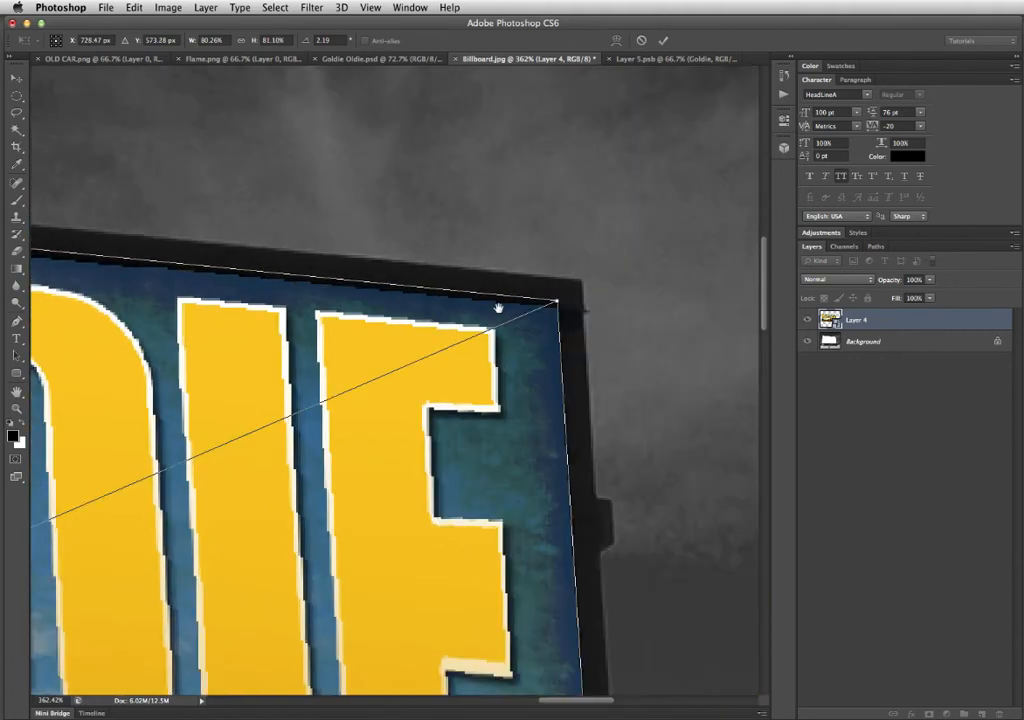
{"action": "left_click_drag", "start_coordinate": [432, 288], "coordinate": [422, 286]}
{"action": "key", "text": "Return"}
{"action": "key", "text": "z"}
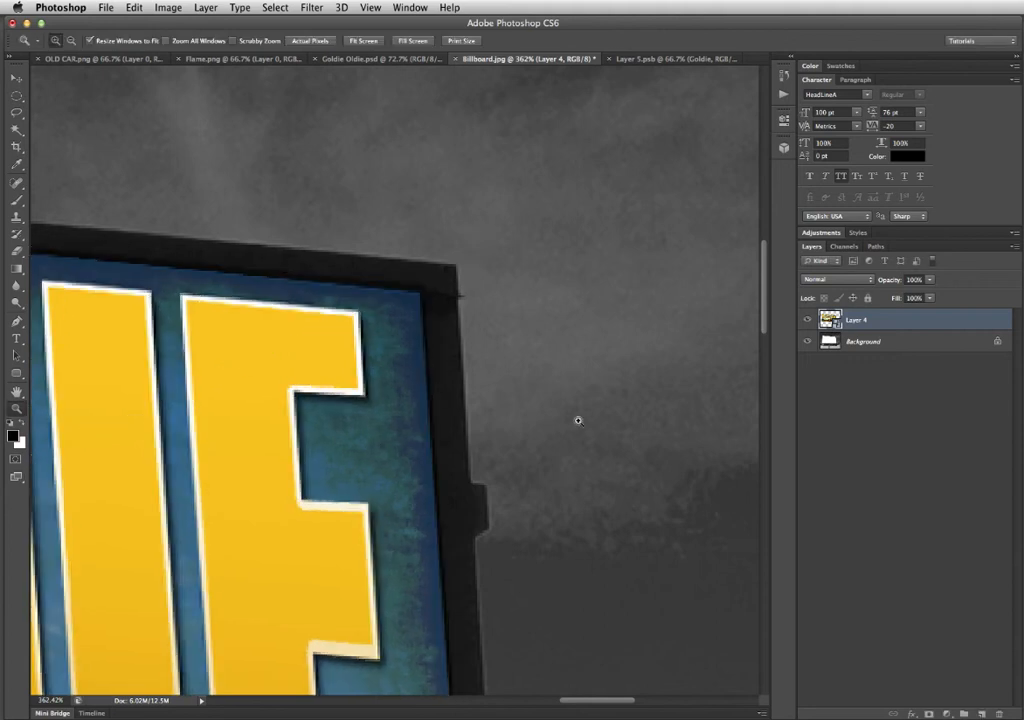
Step: Examine the whole billboard image with the artwork layer hidden and shown
{"action": "left_click", "coordinate": [428, 424], "text": "alt"}
{"action": "key", "text": "ctrl+0"}
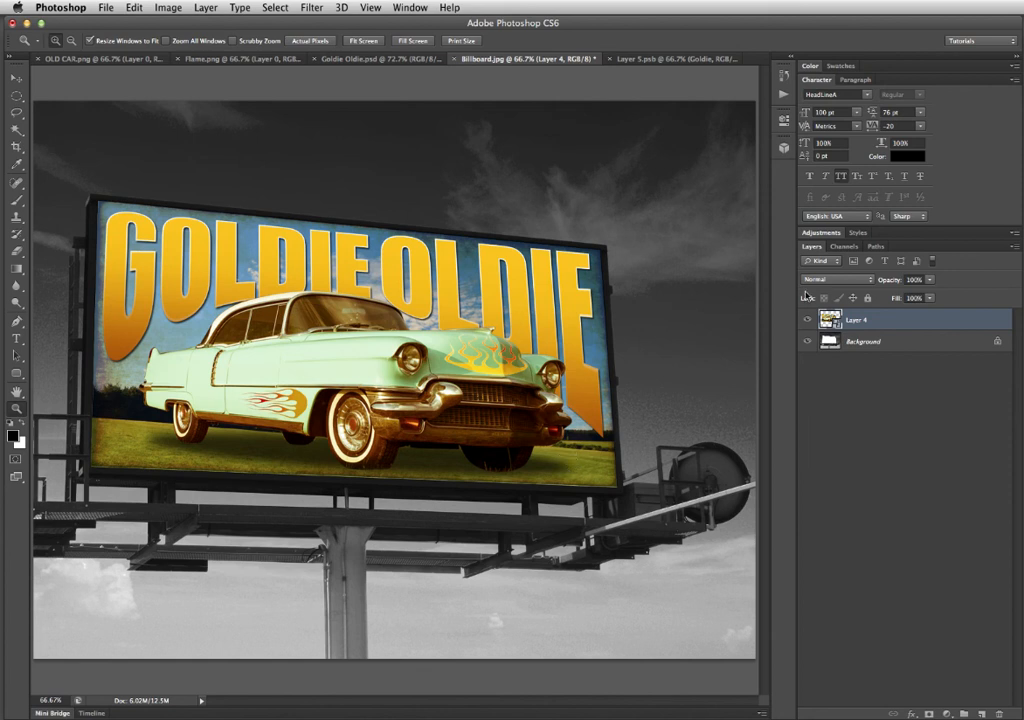
{"action": "left_click", "coordinate": [808, 319]}
{"action": "left_click", "coordinate": [808, 319]}
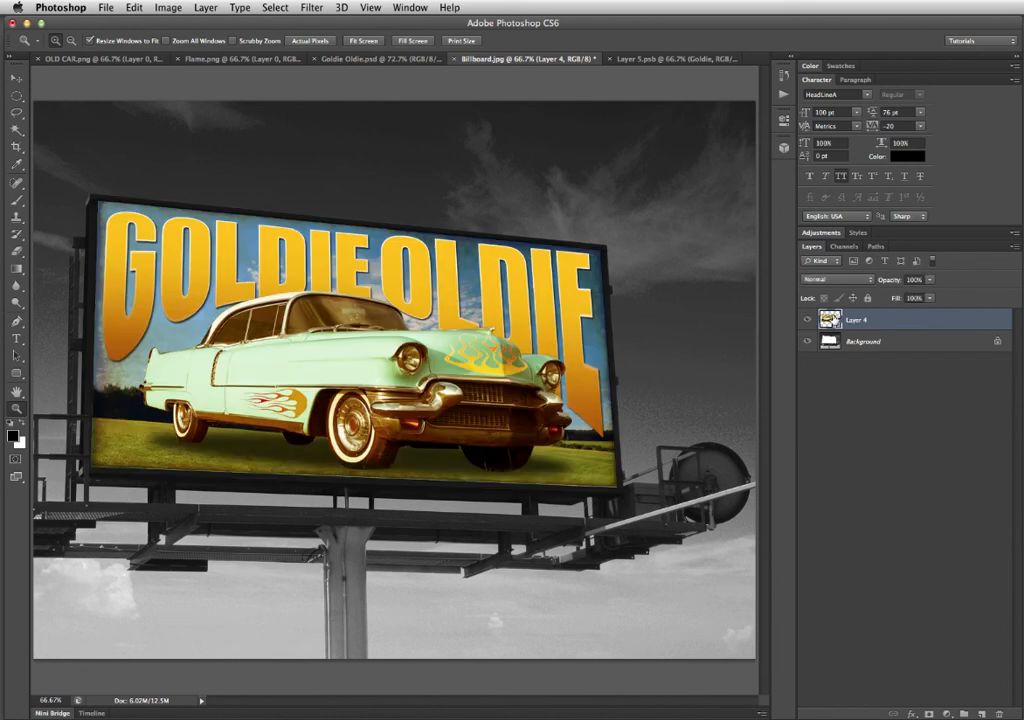
Step: Open the contents of the billboard's artwork smart object and hide and show each layer to examine what it contains
{"action": "double_click", "coordinate": [831, 320]}
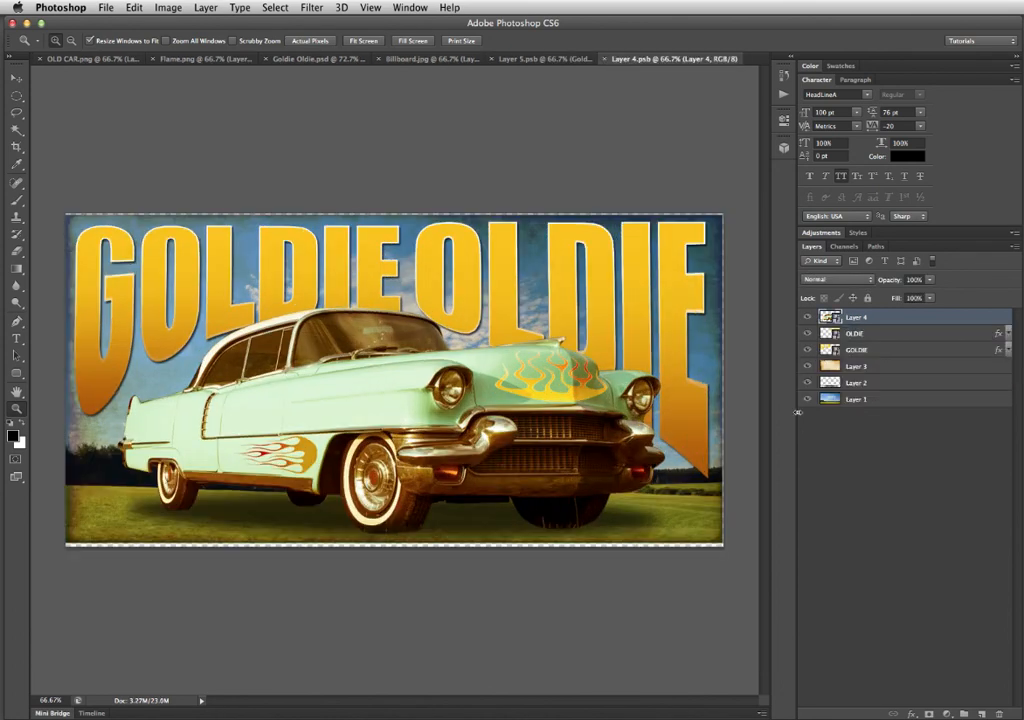
{"action": "left_click", "coordinate": [807, 317]}
{"action": "left_click", "coordinate": [807, 317]}
{"action": "left_click", "coordinate": [807, 333]}
{"action": "left_click", "coordinate": [807, 333]}
{"action": "left_click", "coordinate": [807, 349]}
{"action": "left_click", "coordinate": [807, 349]}
{"action": "left_click", "coordinate": [807, 366]}
{"action": "left_click", "coordinate": [807, 366]}
{"action": "left_click", "coordinate": [807, 383]}
{"action": "left_click", "coordinate": [807, 383]}
{"action": "left_click", "coordinate": [807, 399]}
{"action": "left_click", "coordinate": [807, 399]}
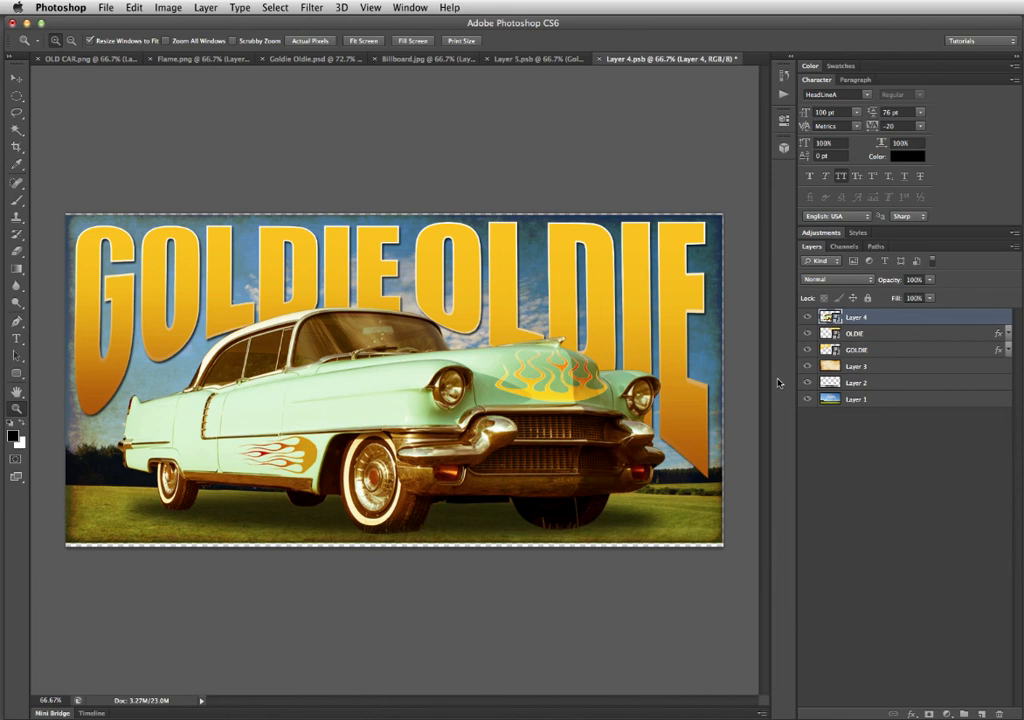
Step: Save and close the smart object's contents to return to Billboard.jpg
{"action": "key", "text": "super+s"}
{"action": "key", "text": "super+w"}
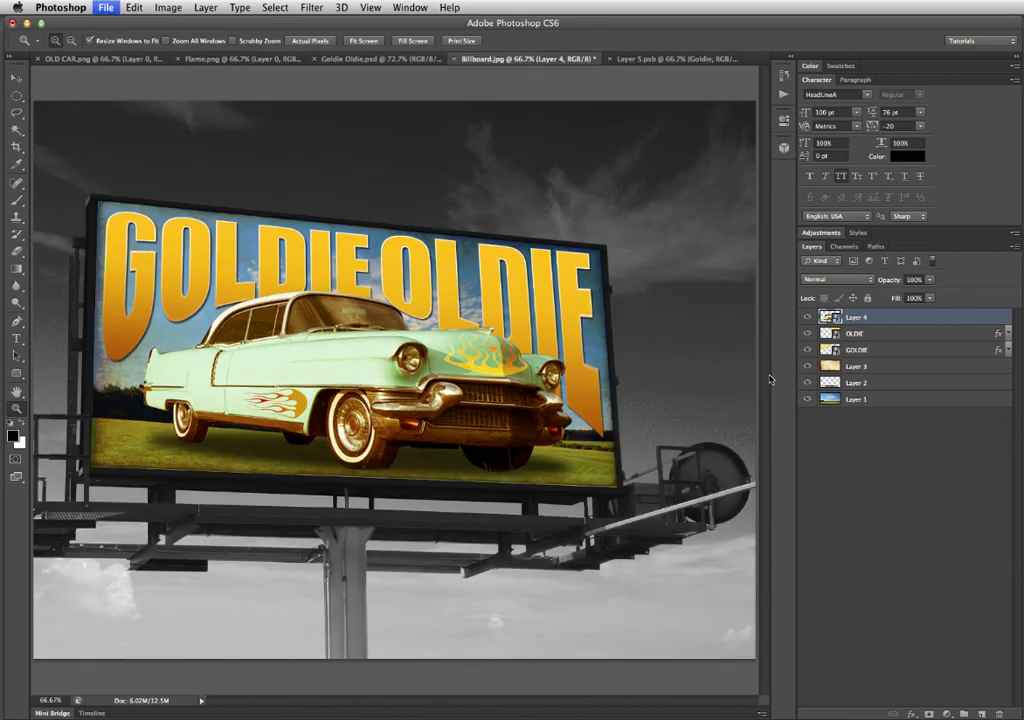